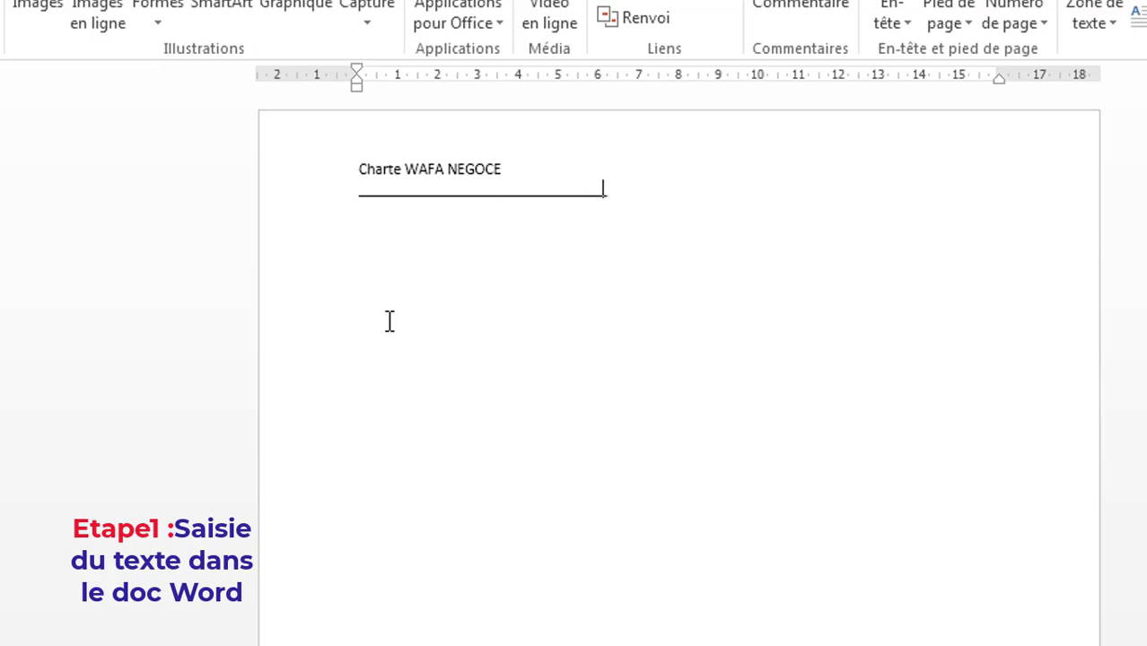
Step: Add a line of underscores beneath the "Charte WAFA NEGOCE" heading in the Word document
text(___________________________)
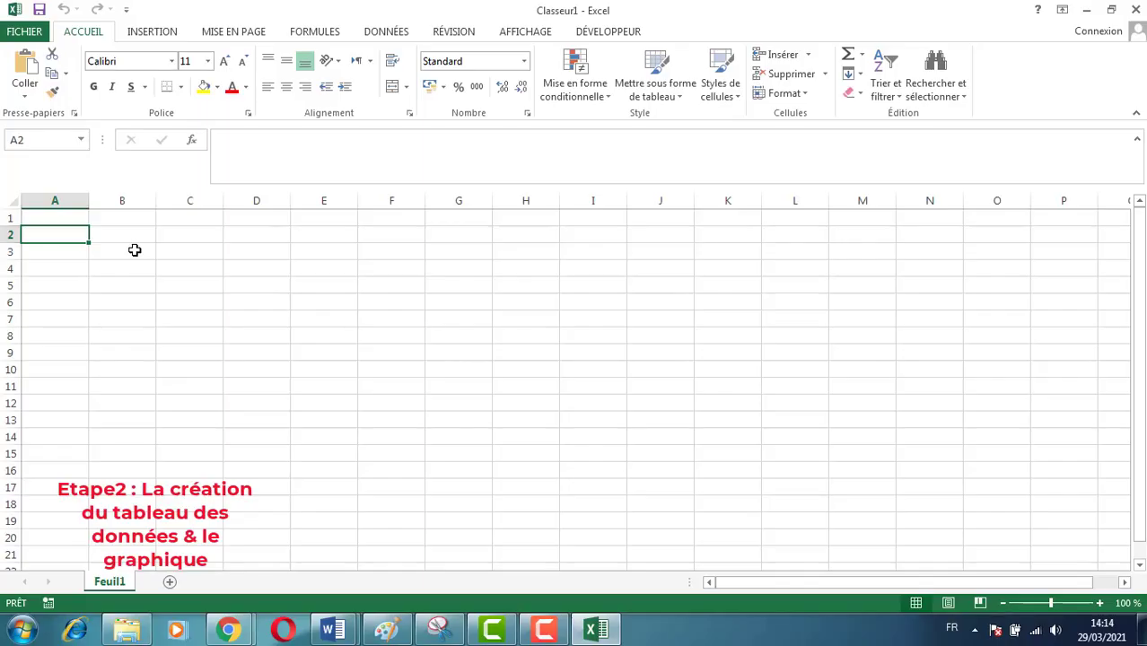
Step: Enter the title "Nombre de comptes" in cell A2 and format it bold at size 14
text(Nombre de c)
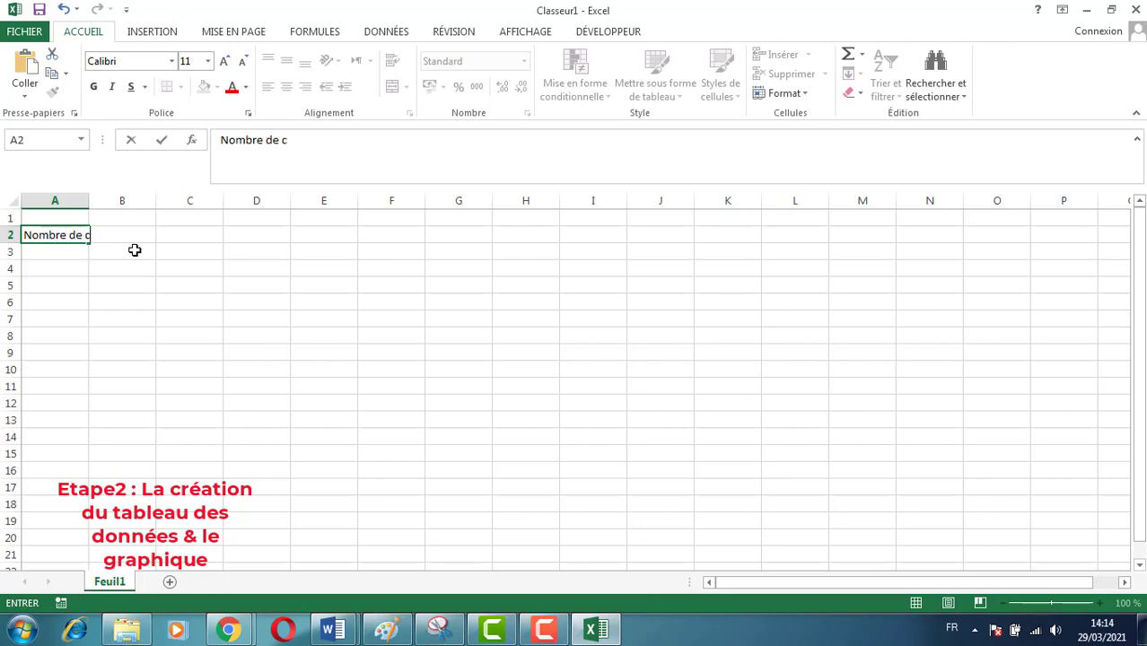
text(omptes)
click(134, 251)
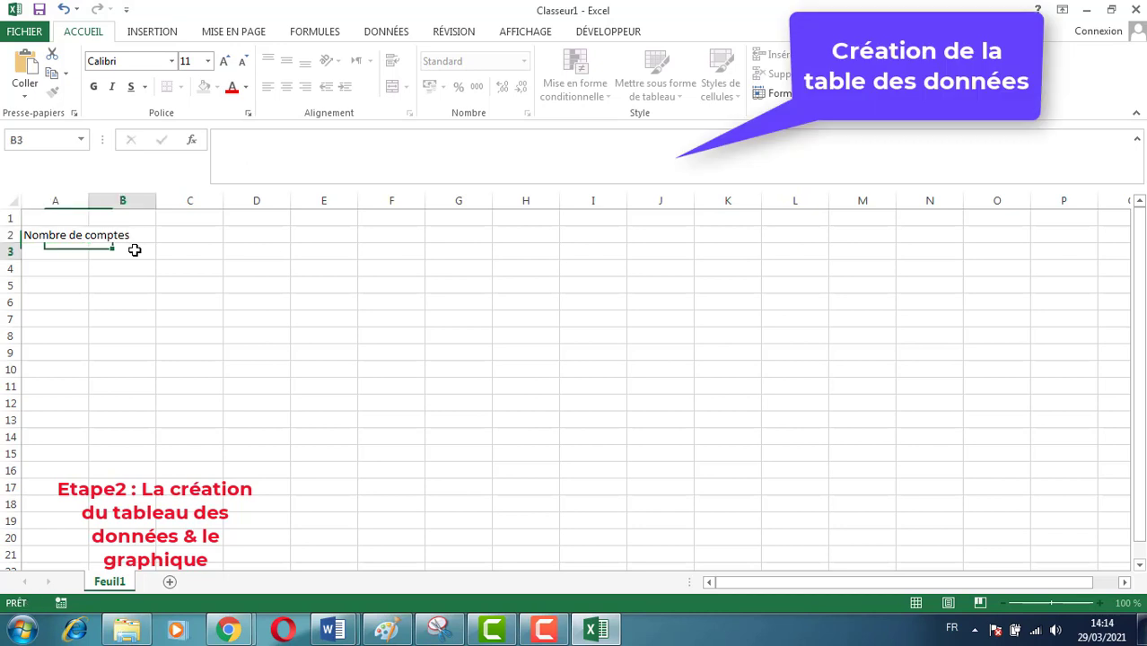
click(58, 235)
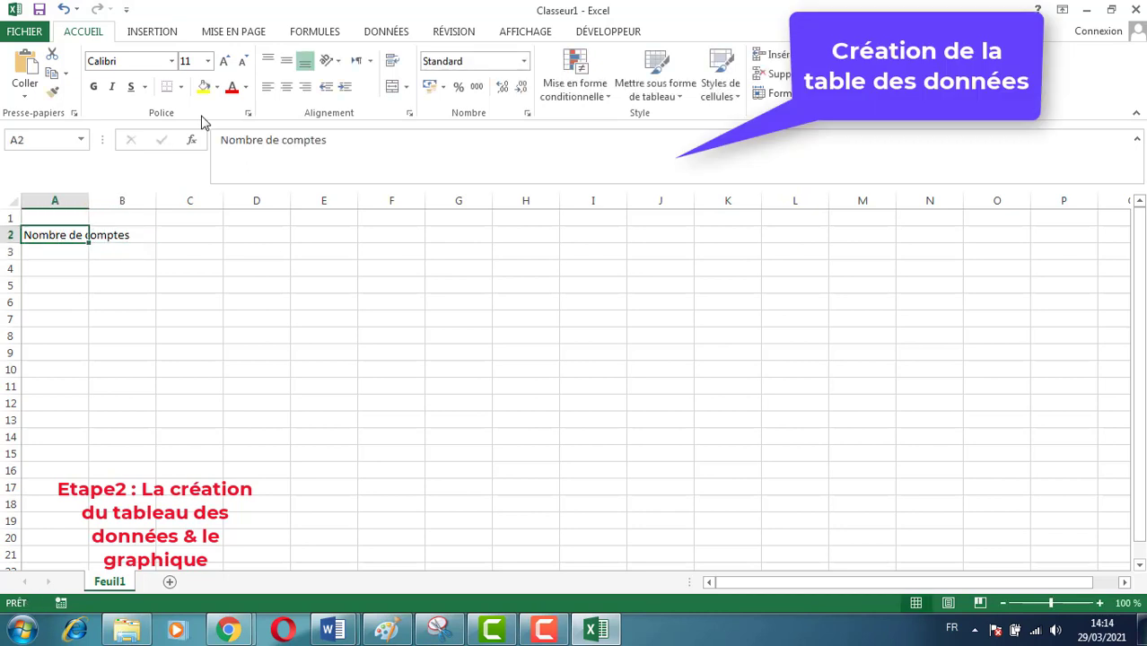
click(226, 63)
click(226, 63)
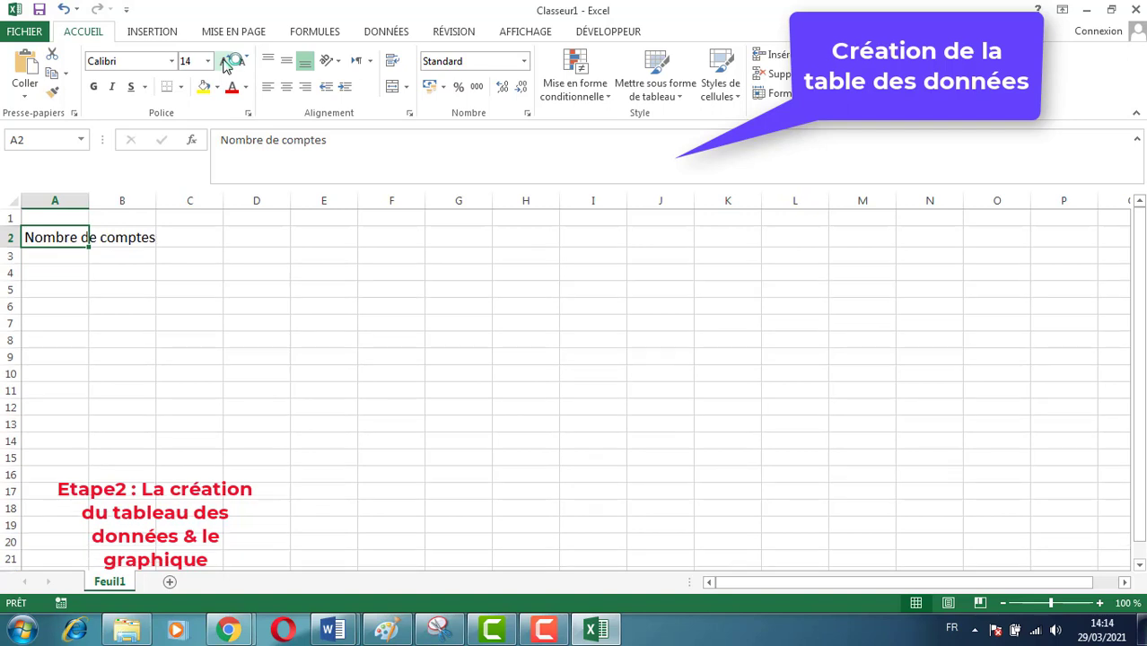
click(95, 87)
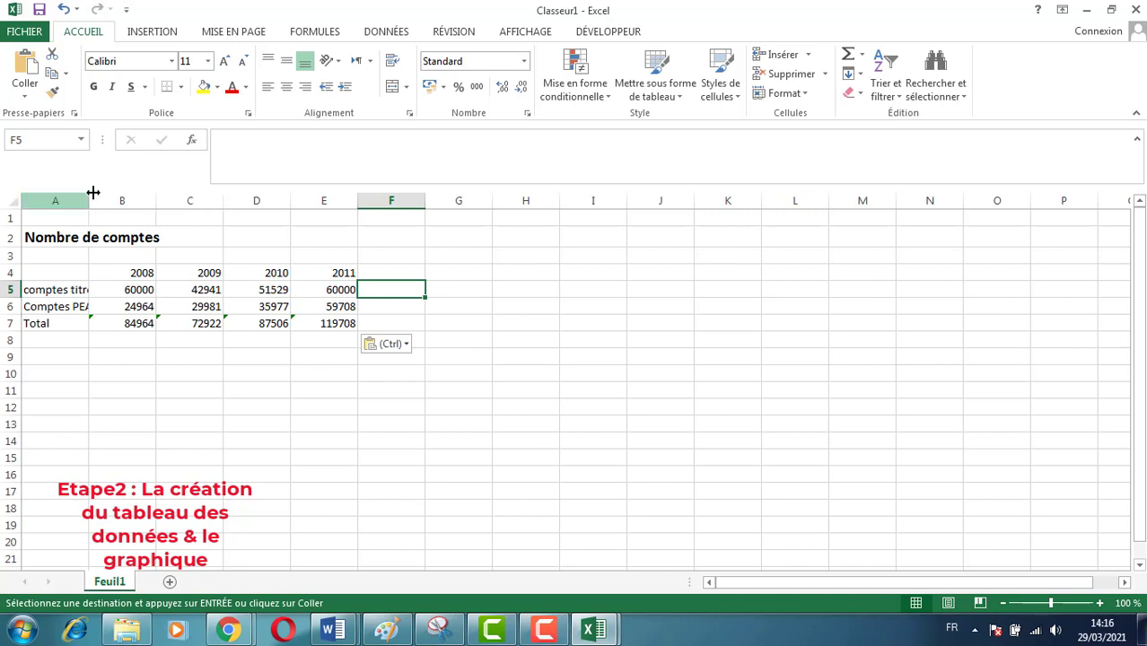
Step: Widen column A until the row labels and the title "Nombre de comptes" fit inside it
drag(90, 200, 123, 206)
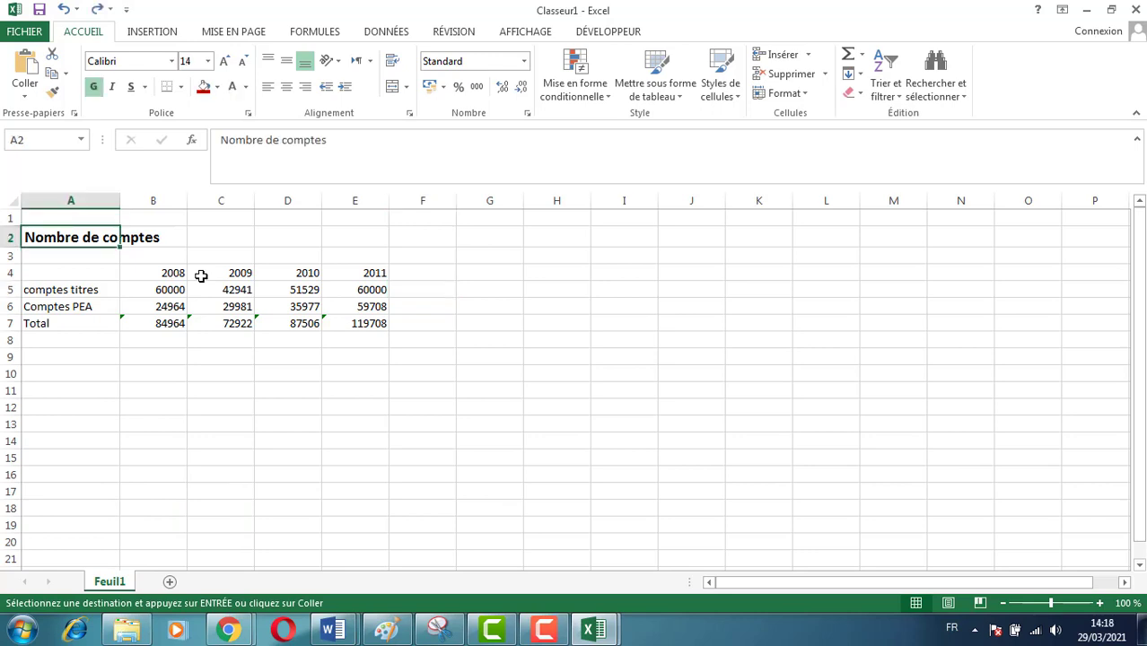
drag(120, 196, 165, 205)
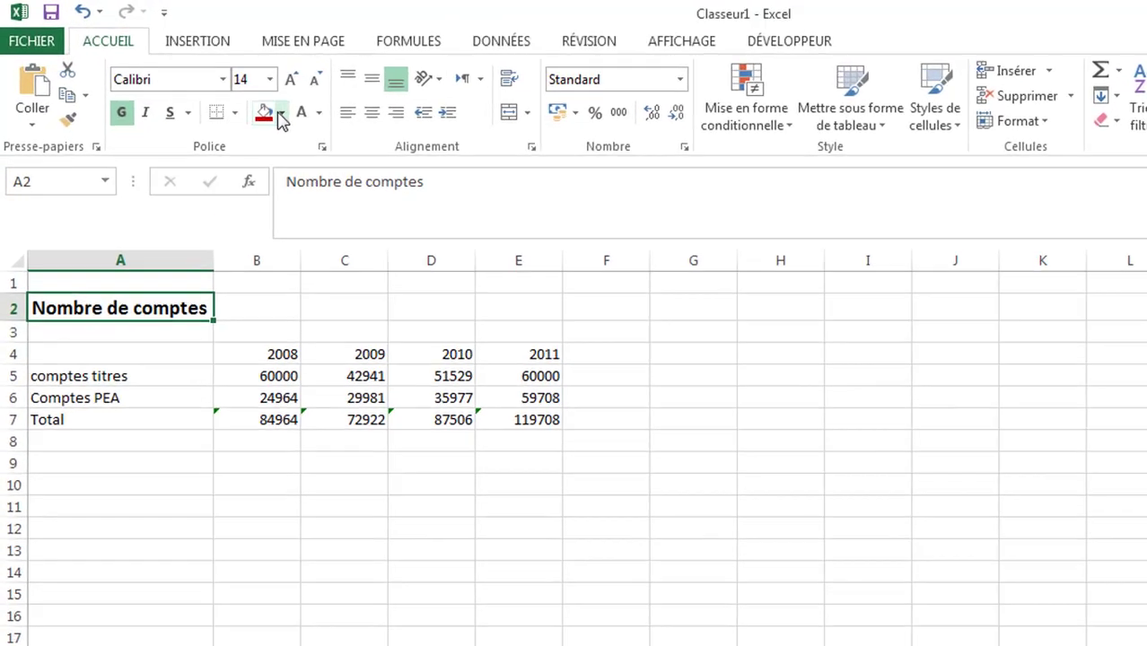
Step: Give title cell A2 a standard dark red fill and white text
click(216, 86)
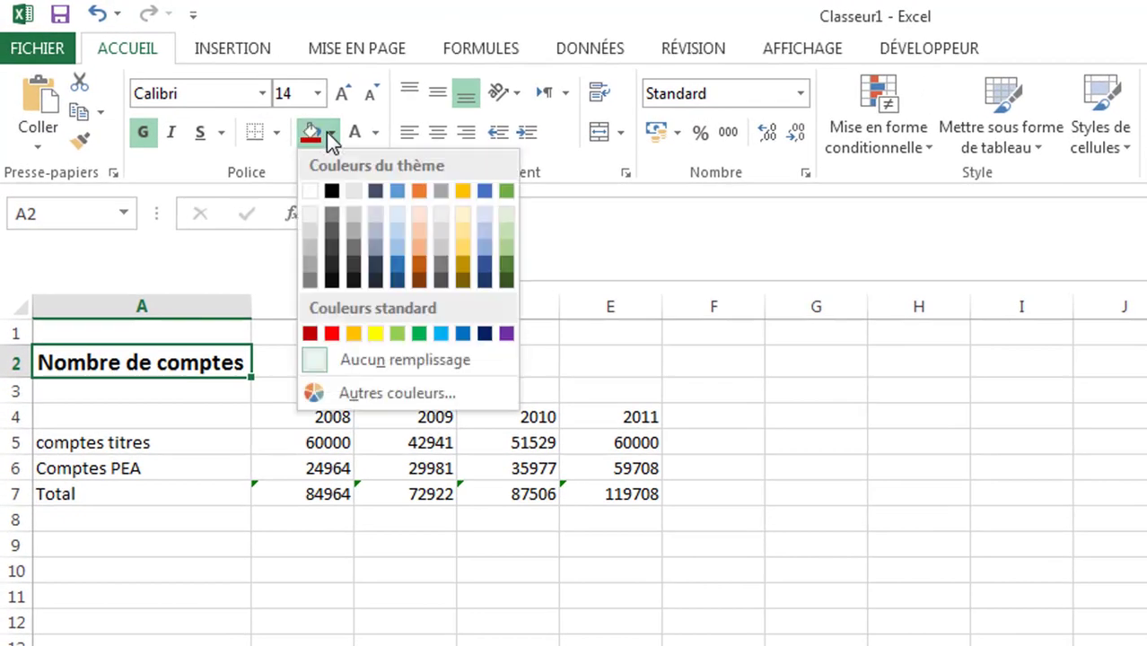
click(308, 329)
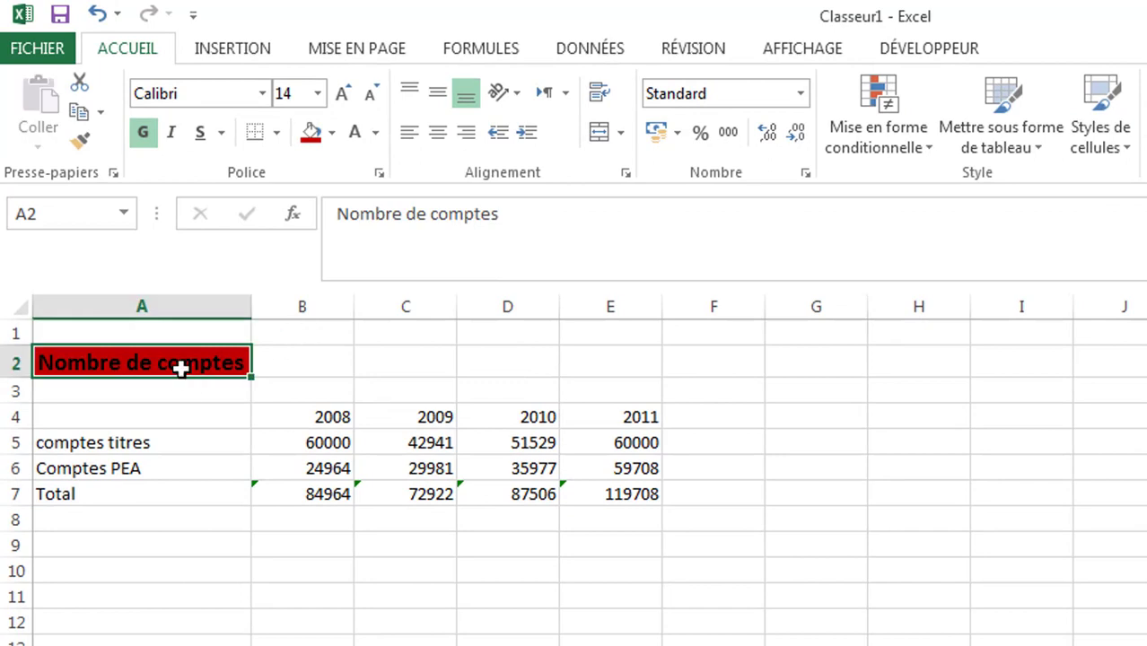
click(378, 134)
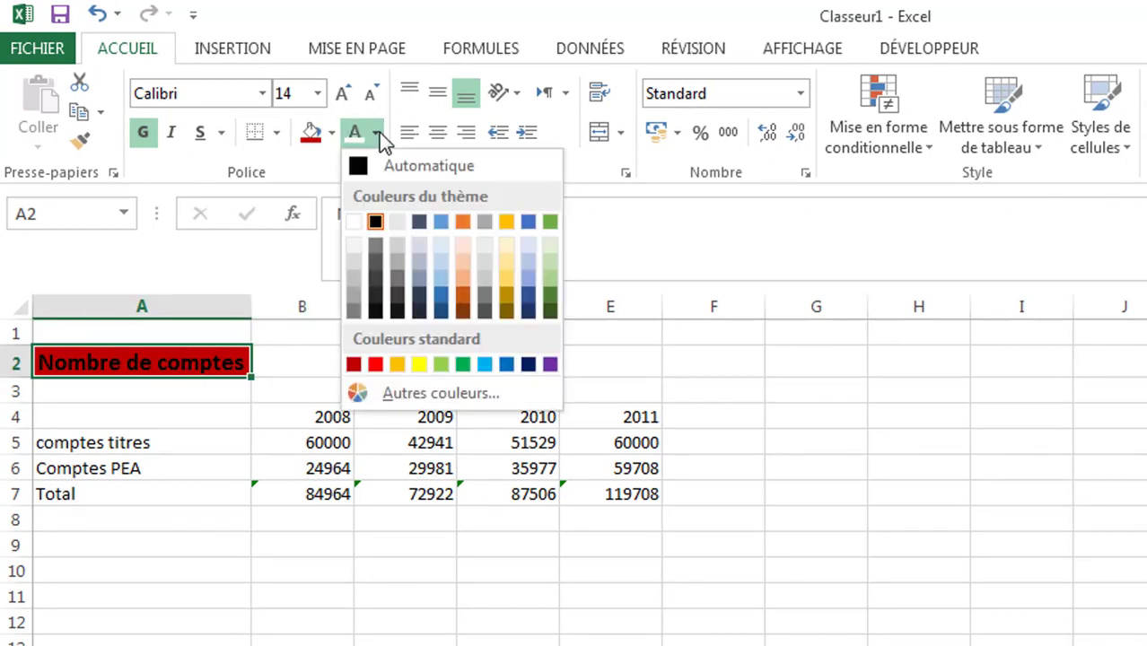
click(353, 222)
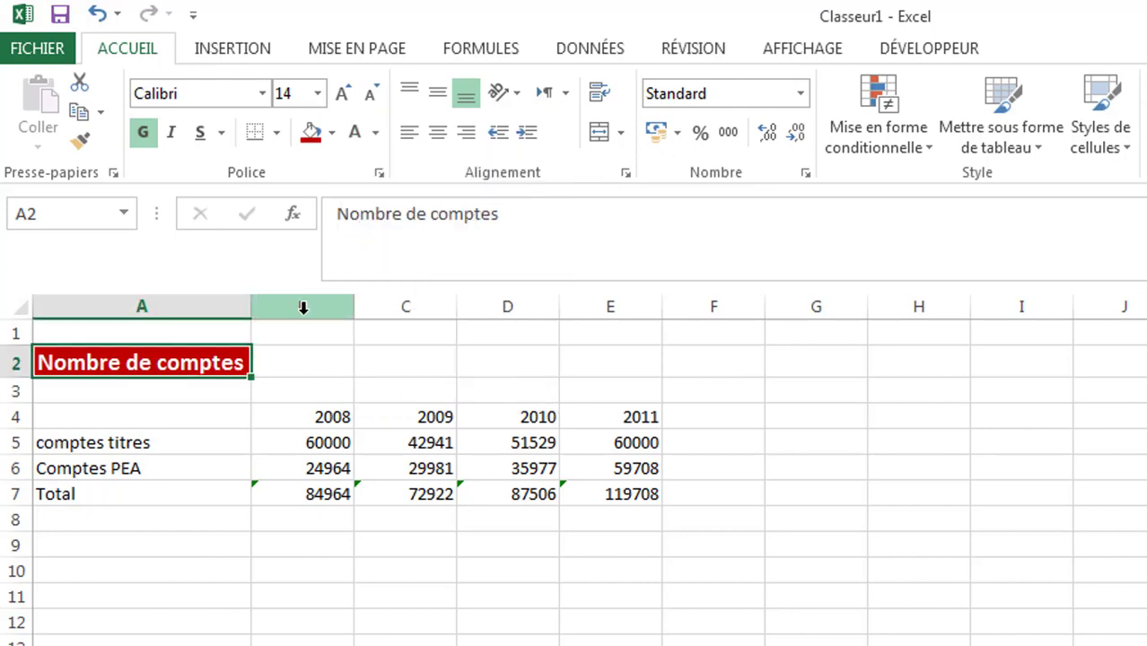
Step: Copy the title cell's formatting to header row A4:E4 and centre the years 2008 to 2011
click(82, 143)
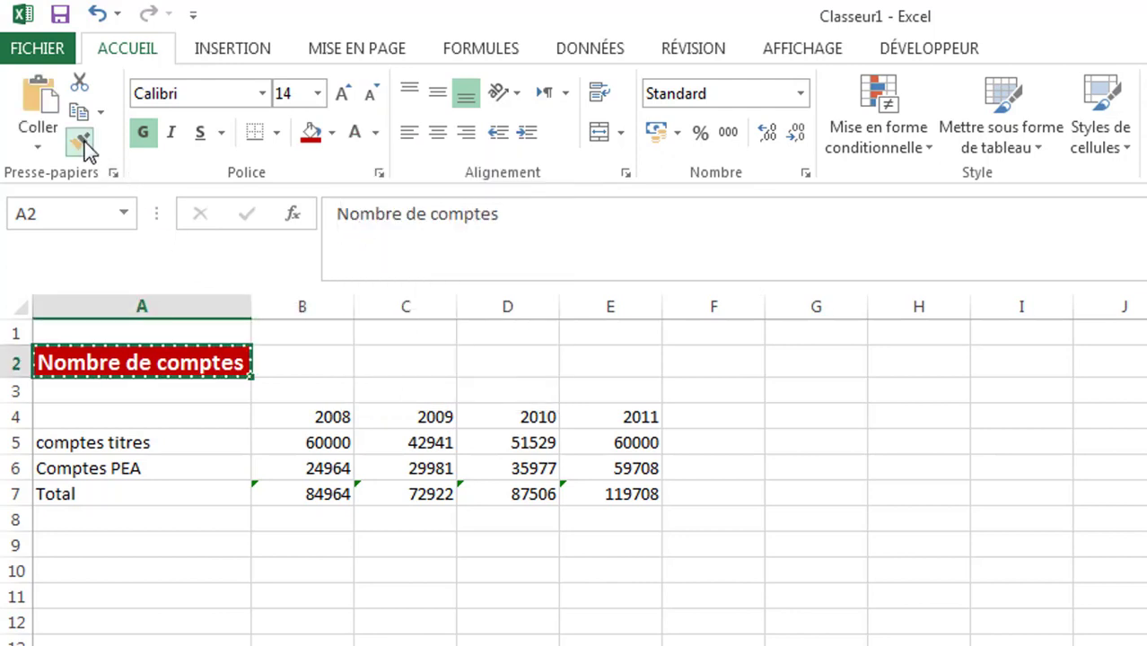
drag(151, 417, 595, 424)
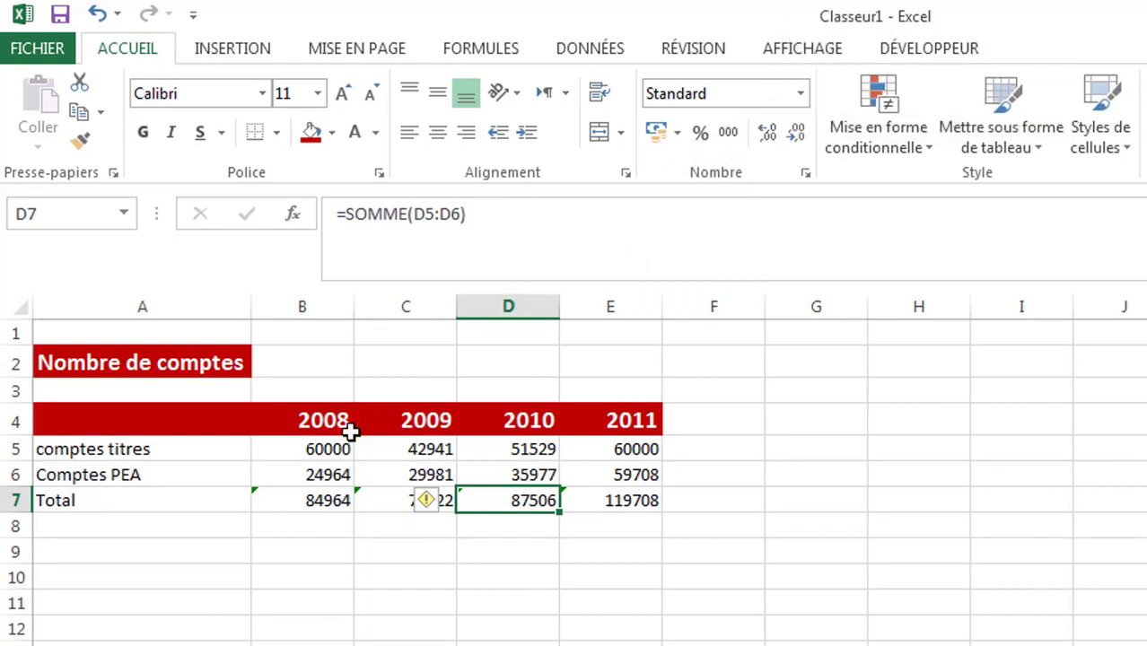
drag(330, 419, 630, 419)
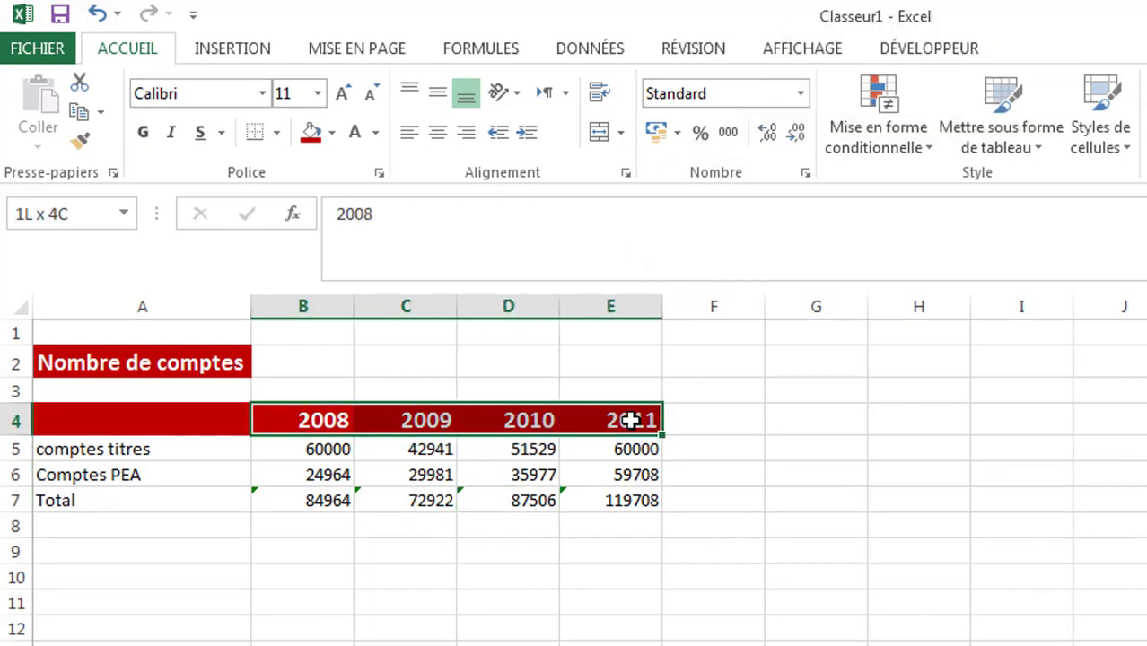
click(437, 133)
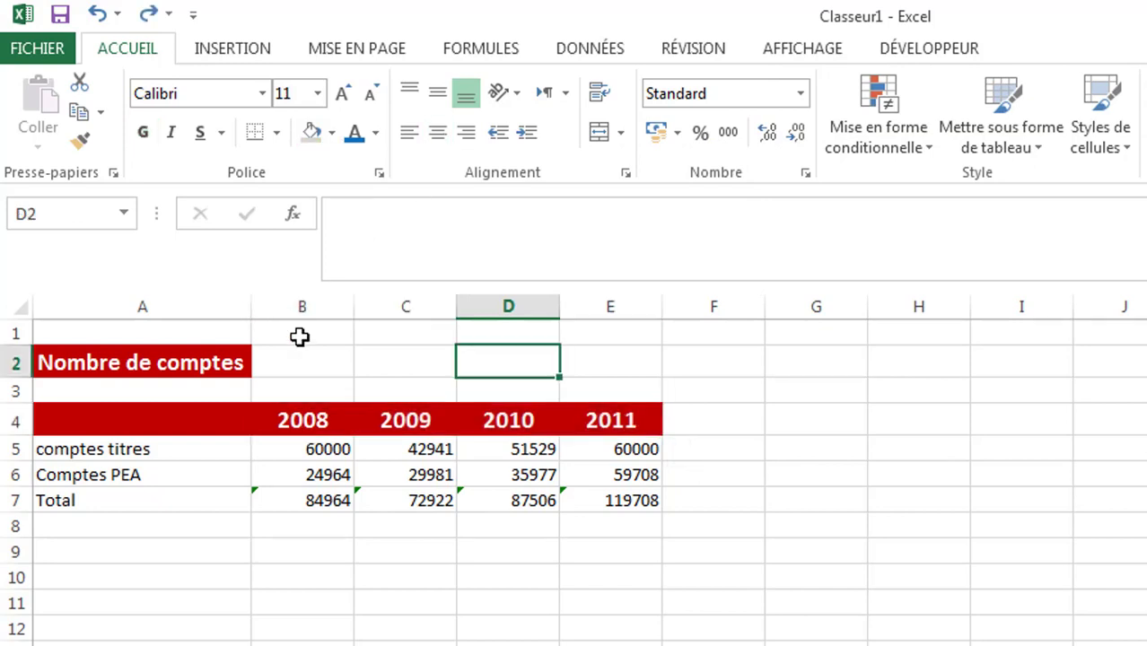
Step: Format the row labels in A5:A7 as bold, size 14, with a light grey fill
drag(143, 448, 148, 499)
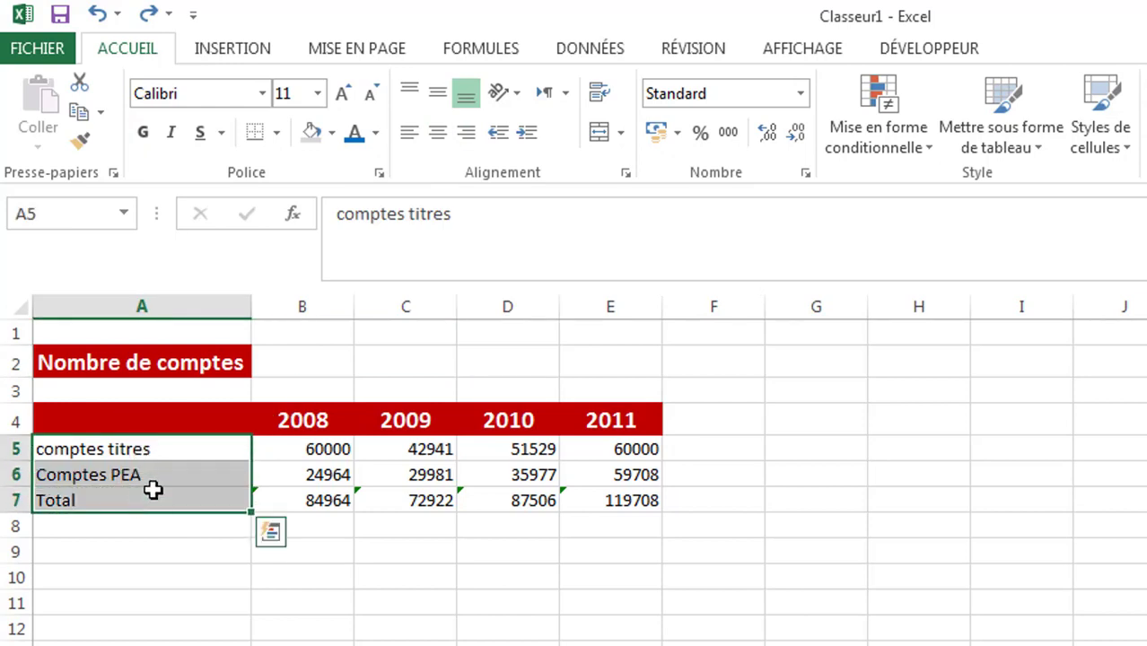
click(350, 100)
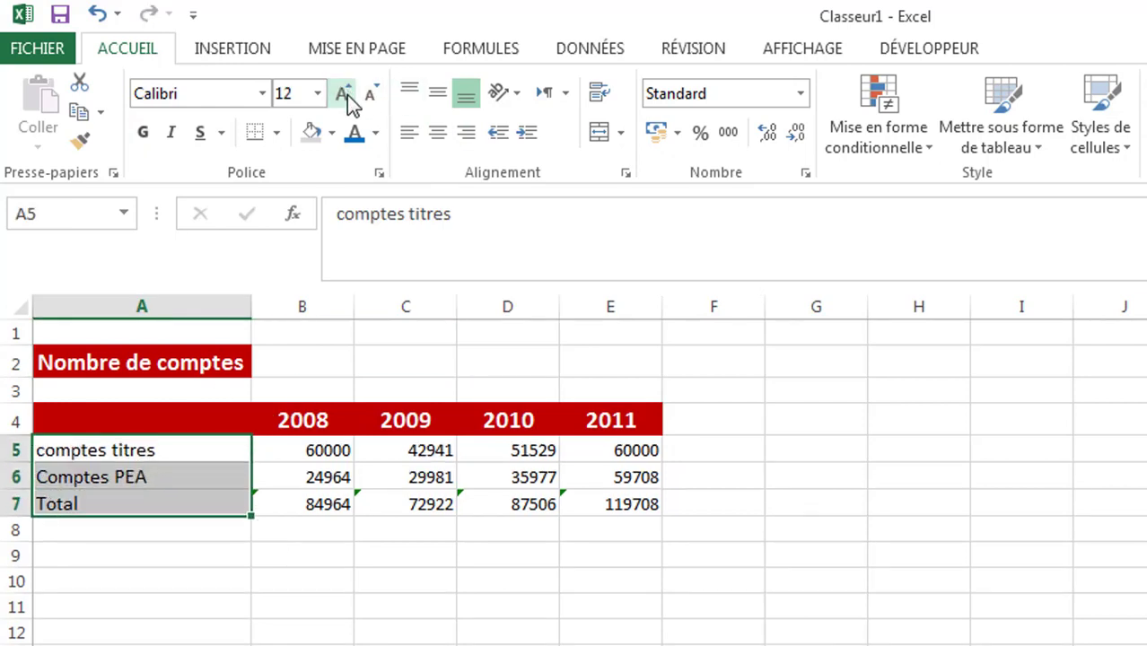
click(348, 99)
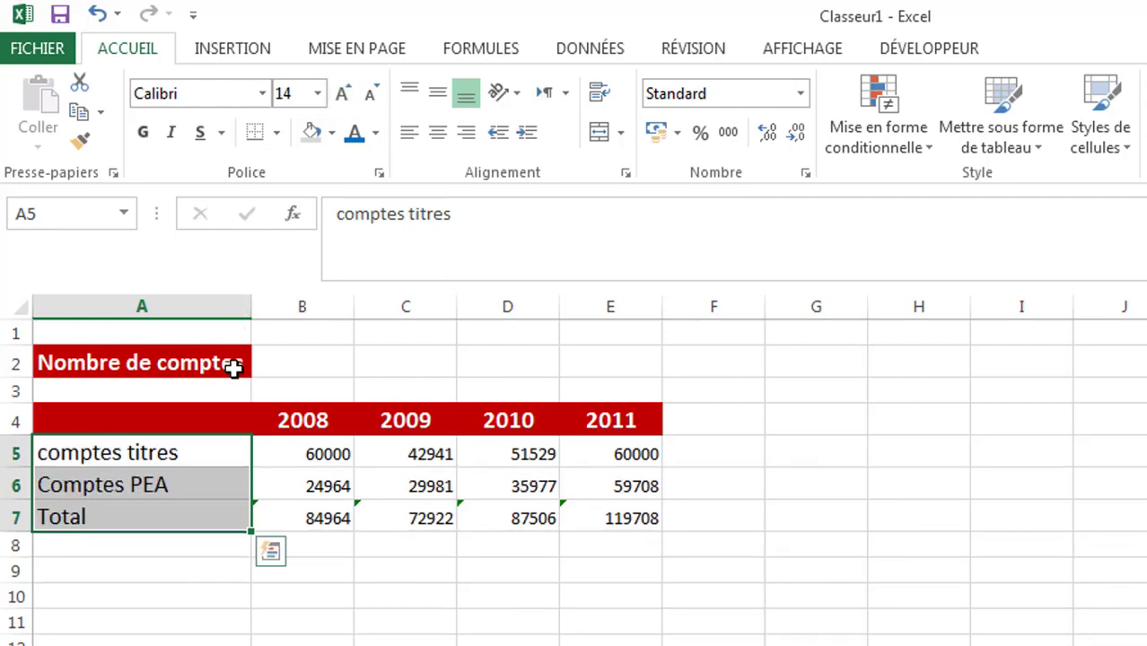
drag(206, 442, 202, 517)
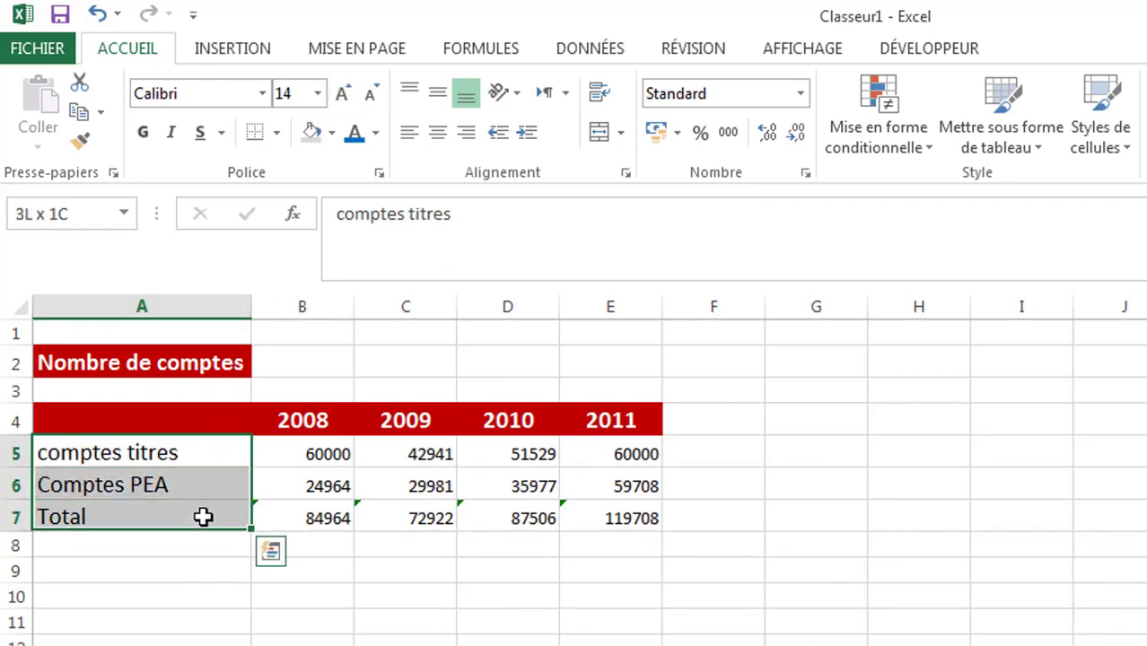
click(143, 135)
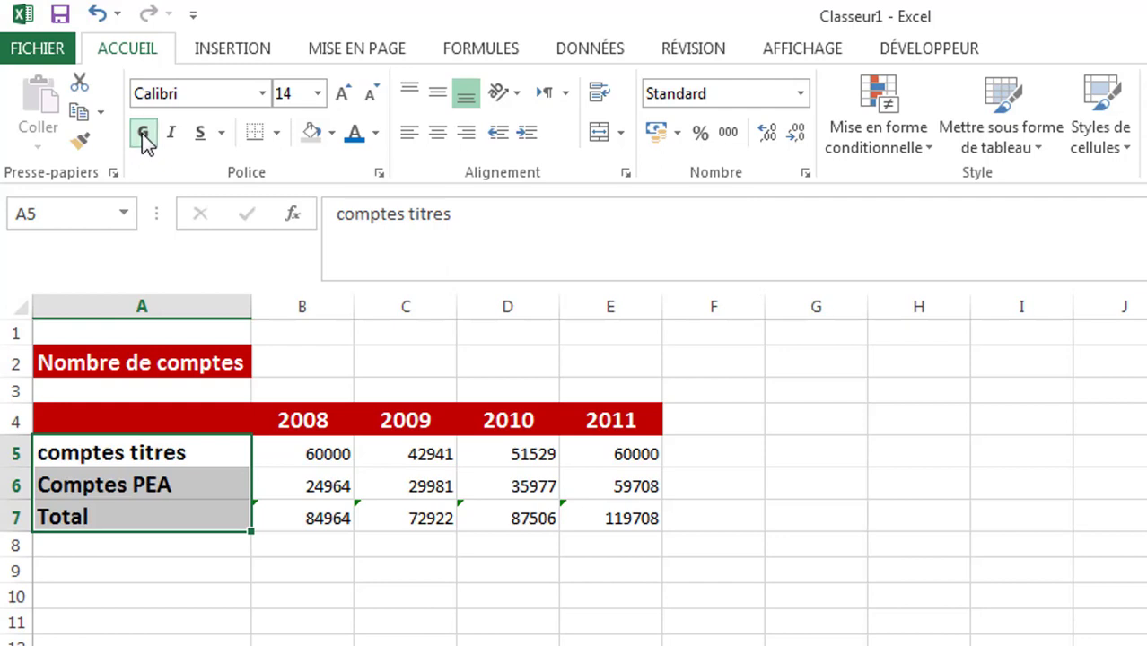
click(334, 133)
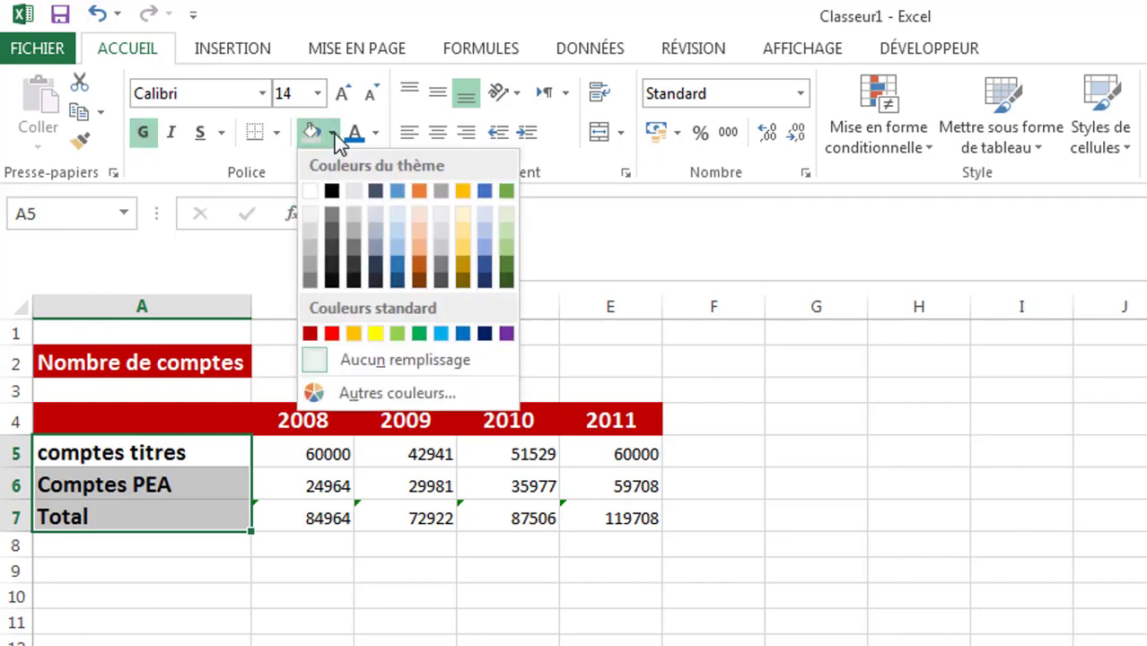
click(314, 225)
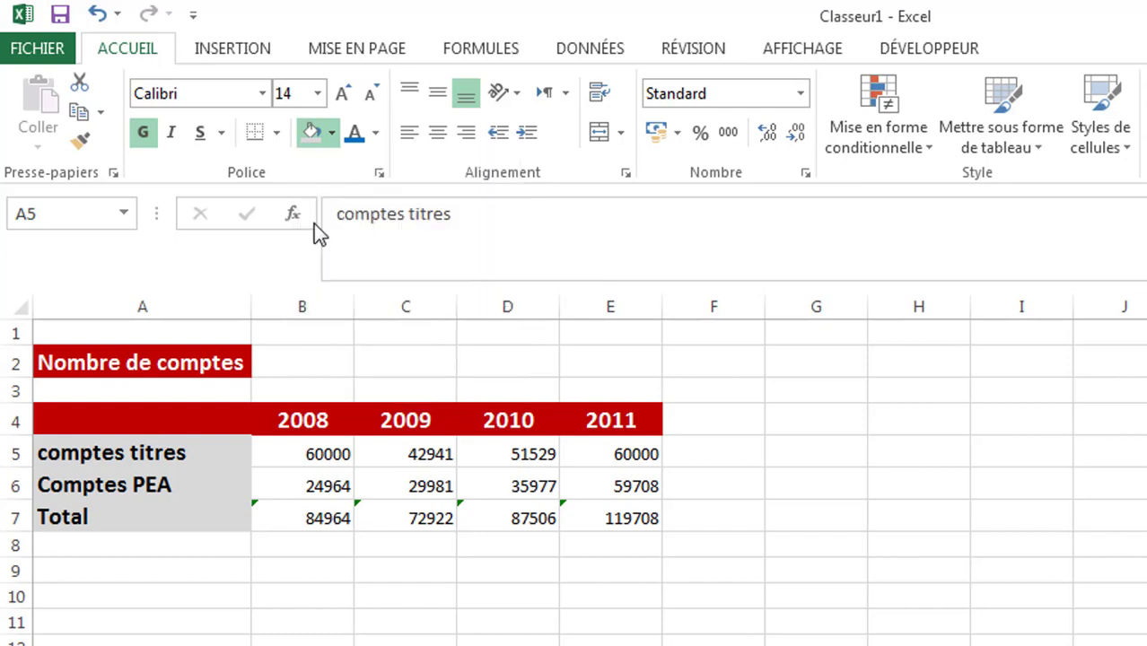
Step: Colour the "Total" label in cell A7 blue
click(197, 510)
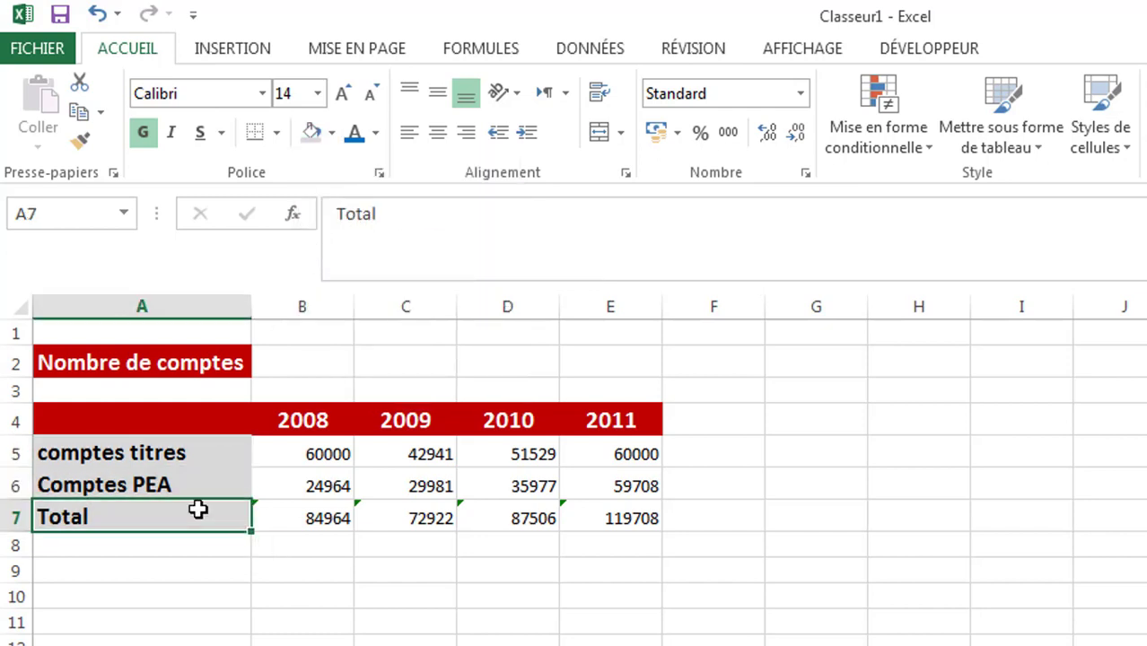
click(376, 133)
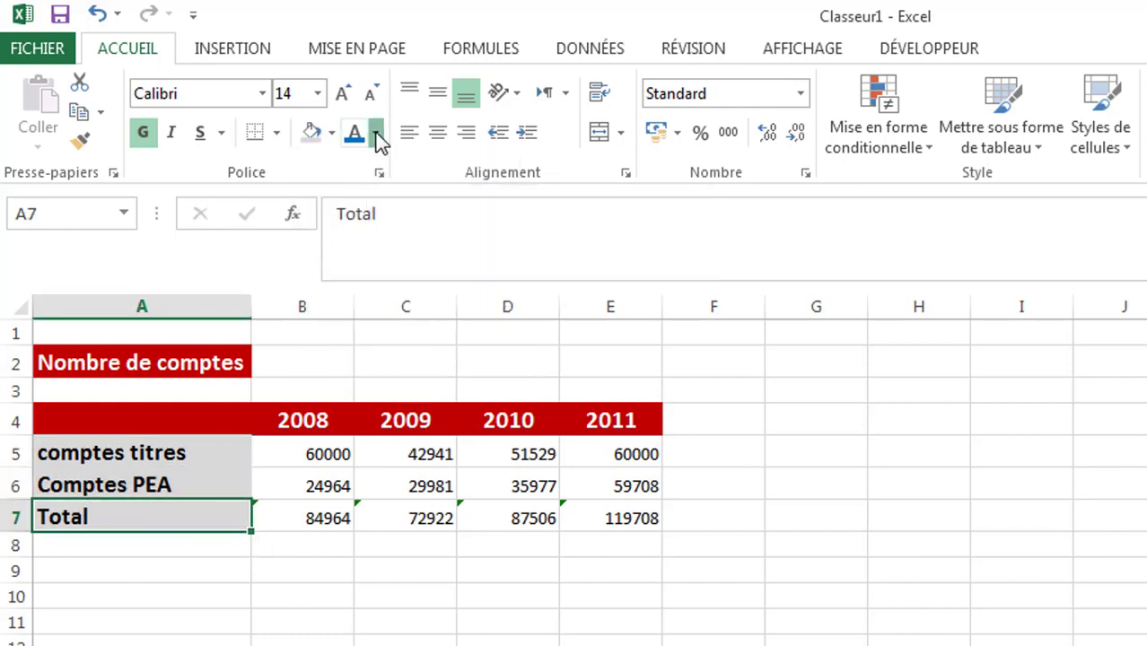
click(504, 360)
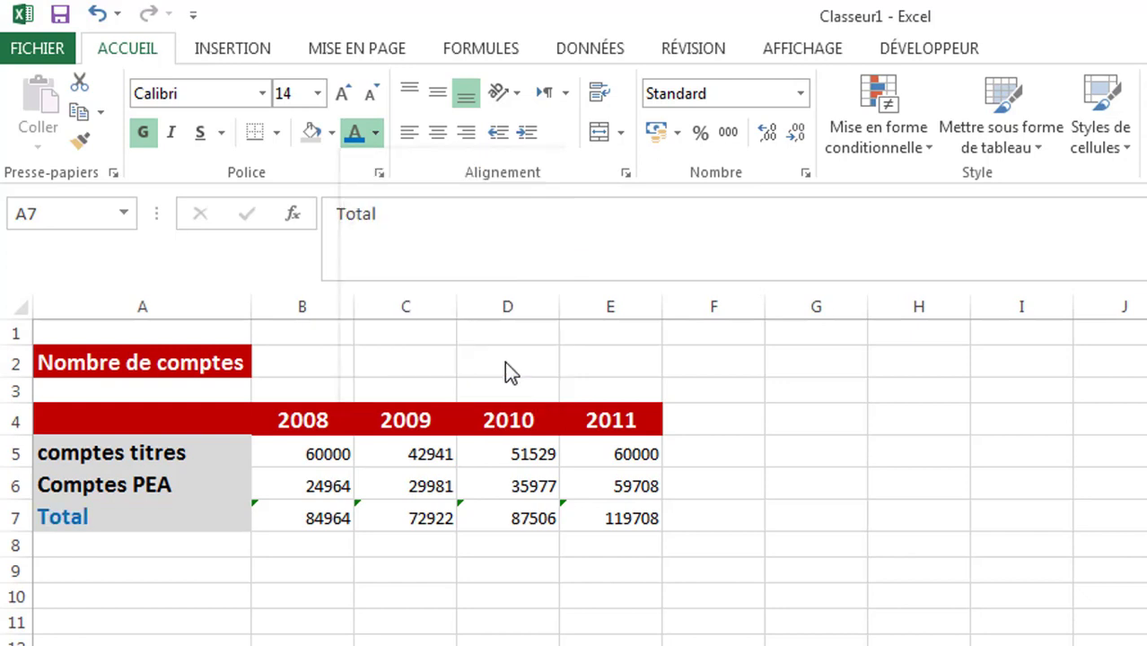
Step: Increase the font size of the figures in B5:E7 to 14
click(313, 455)
drag(467, 491, 603, 521)
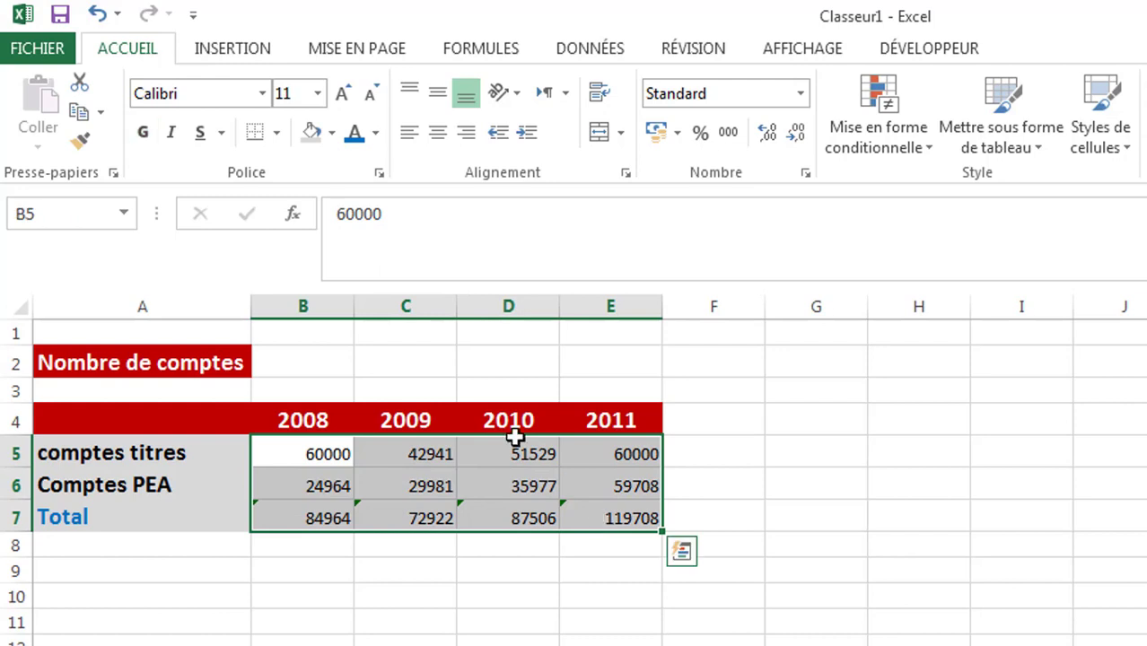
click(342, 94)
click(342, 94)
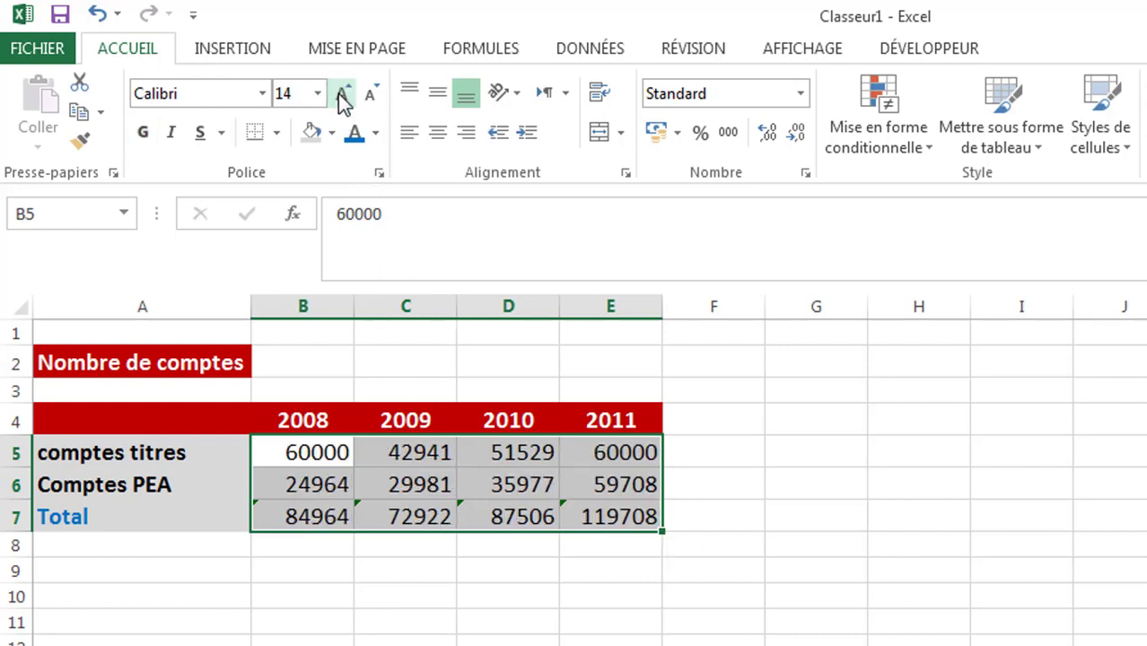
click(373, 473)
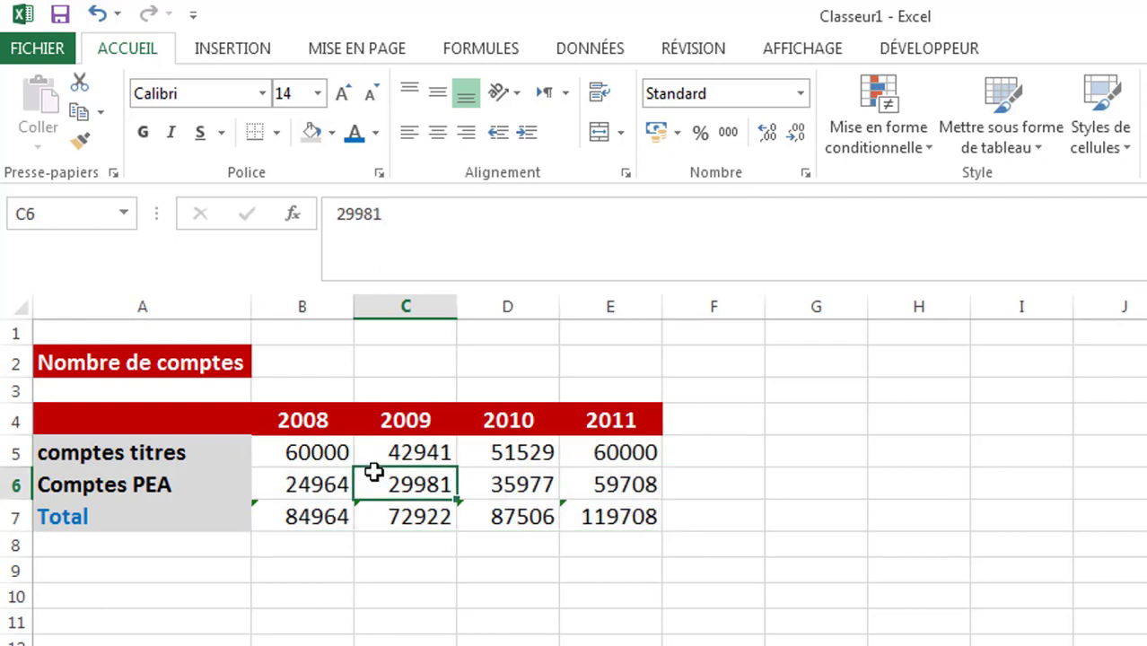
key(ctrl+z)
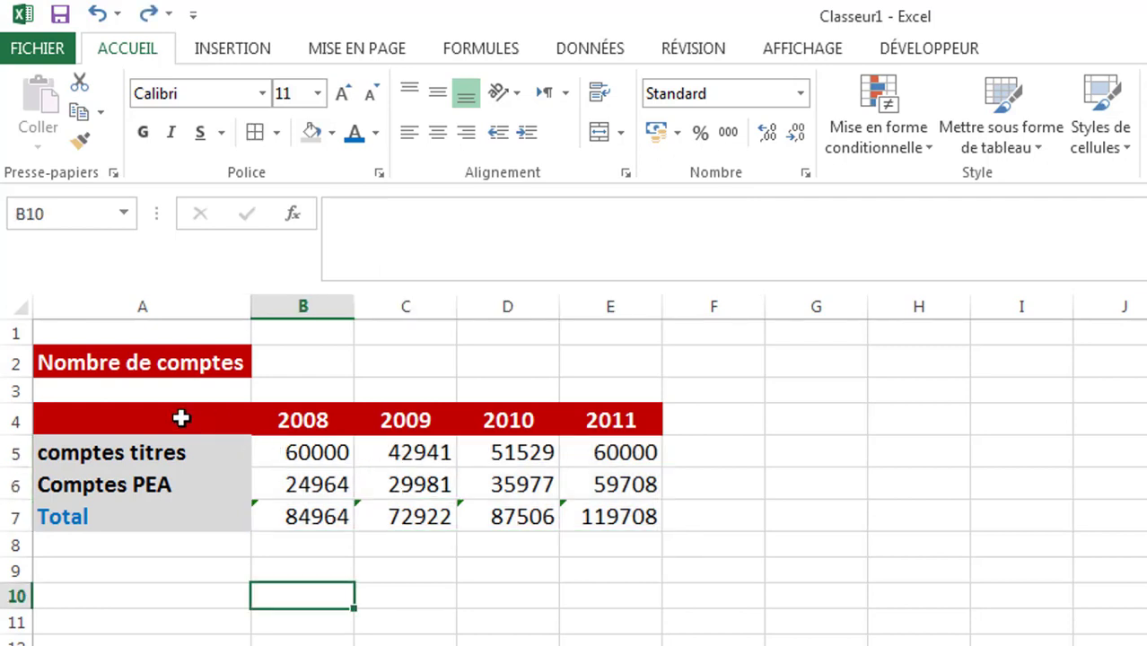
Step: Add thick black borders along the top and bottom edges of the table A4:E7
drag(181, 419, 571, 525)
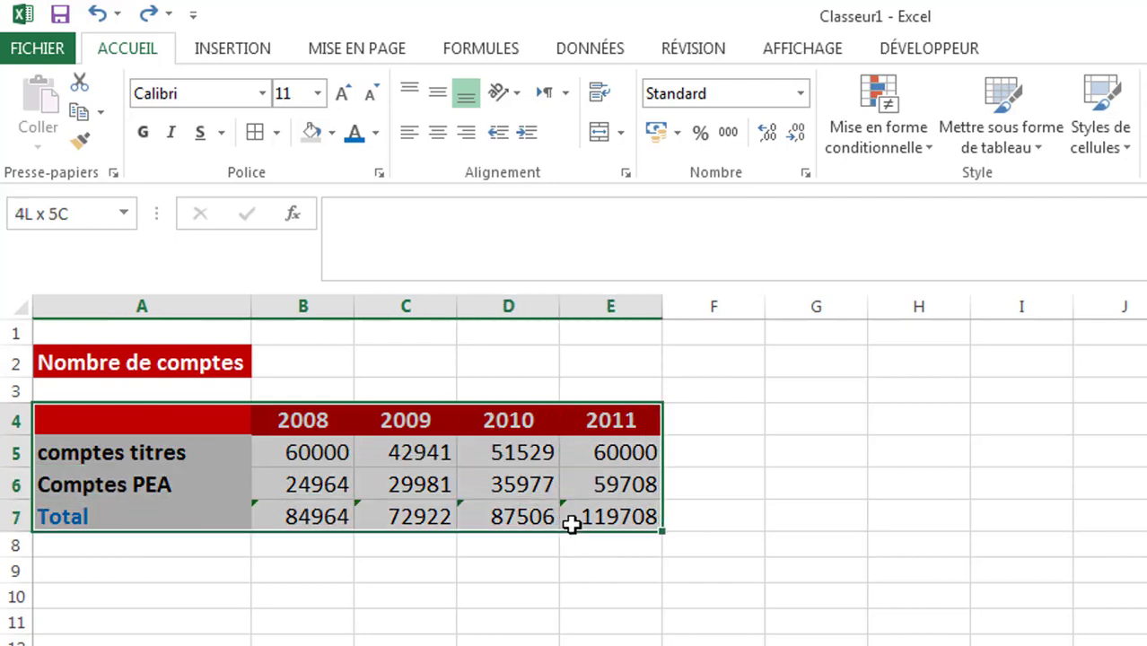
click(278, 132)
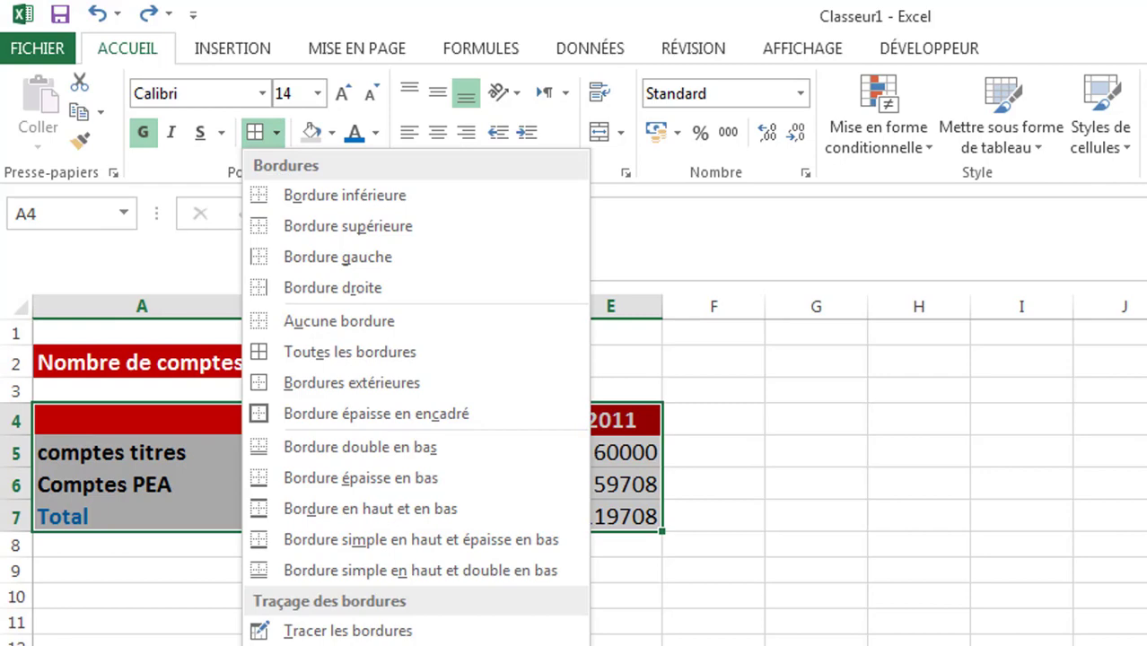
click(348, 644)
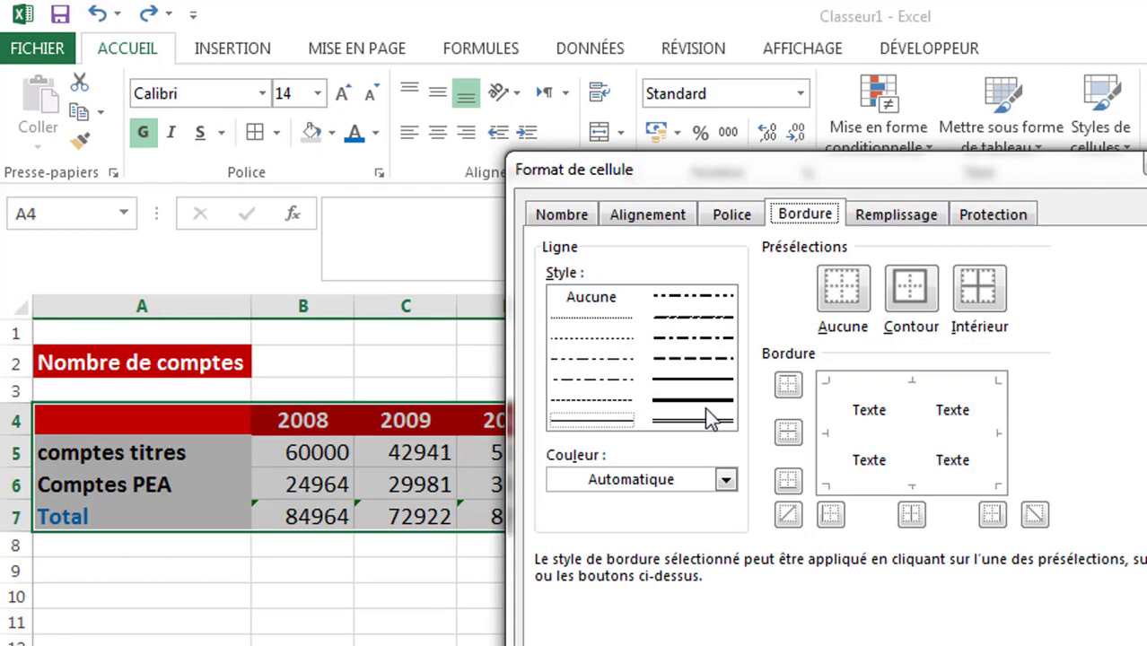
click(697, 399)
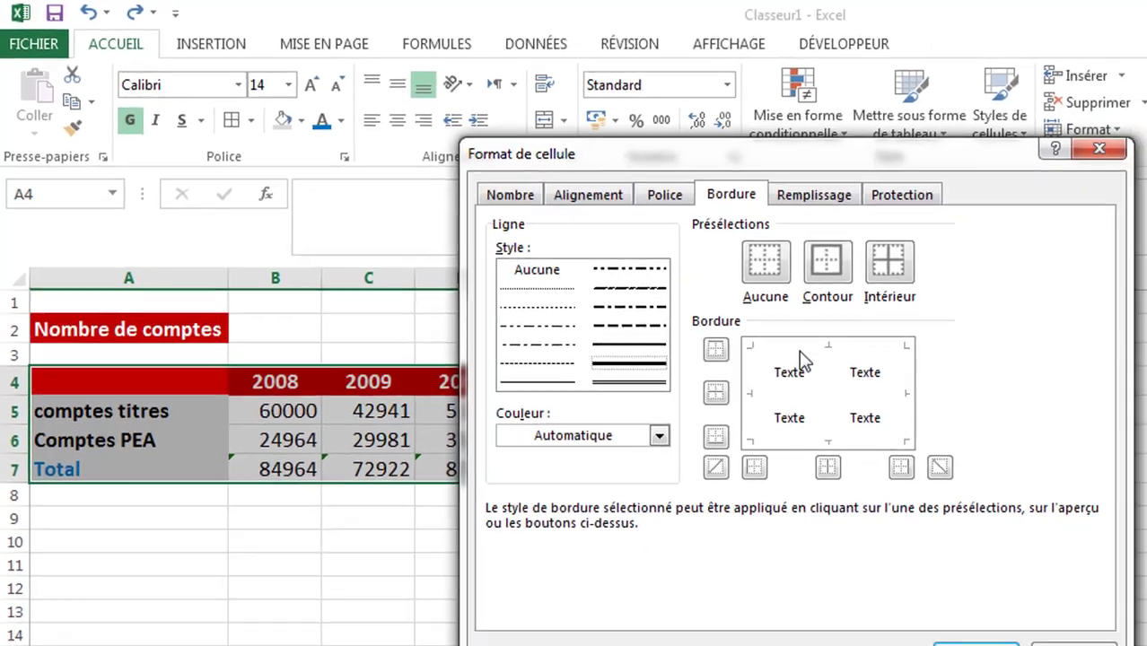
click(873, 387)
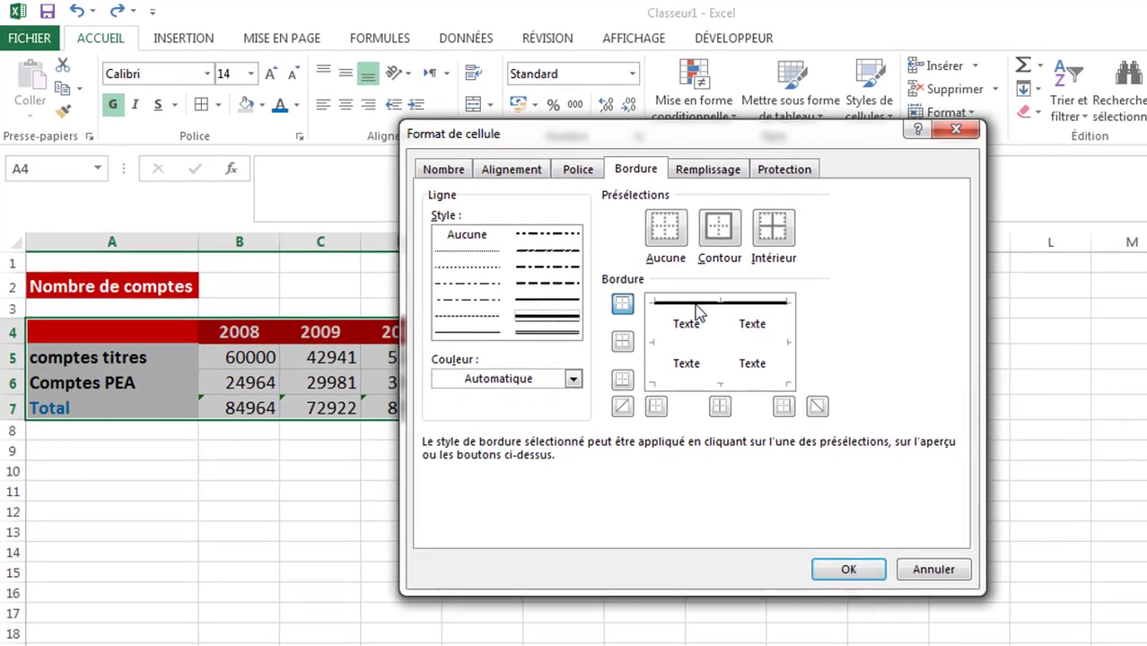
click(706, 383)
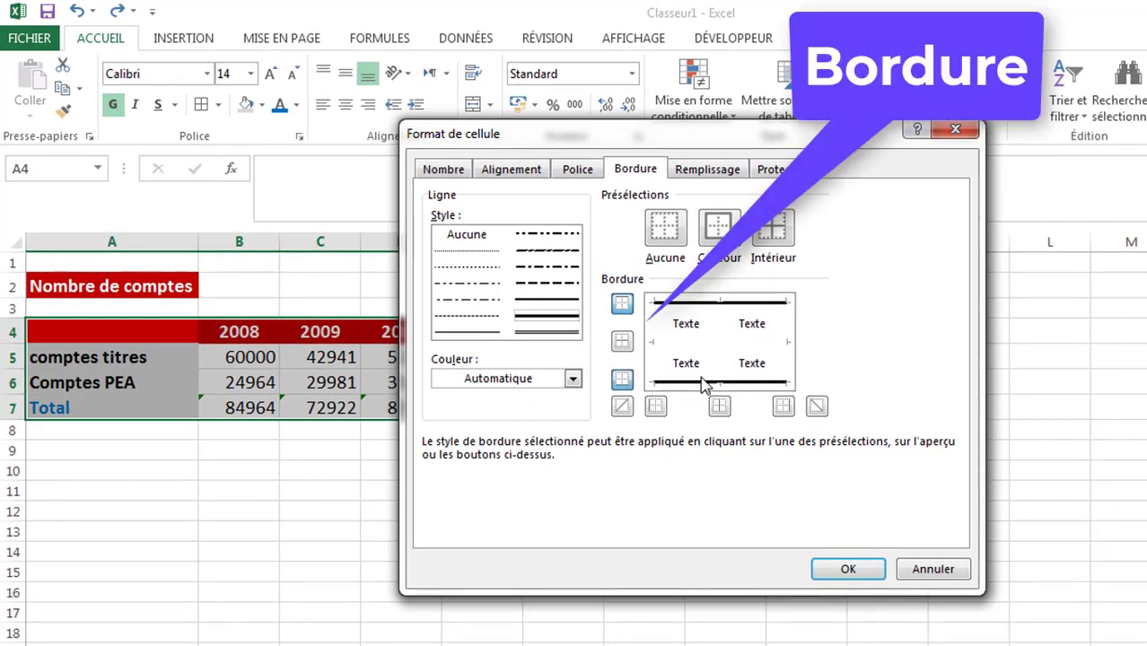
click(835, 571)
click(473, 406)
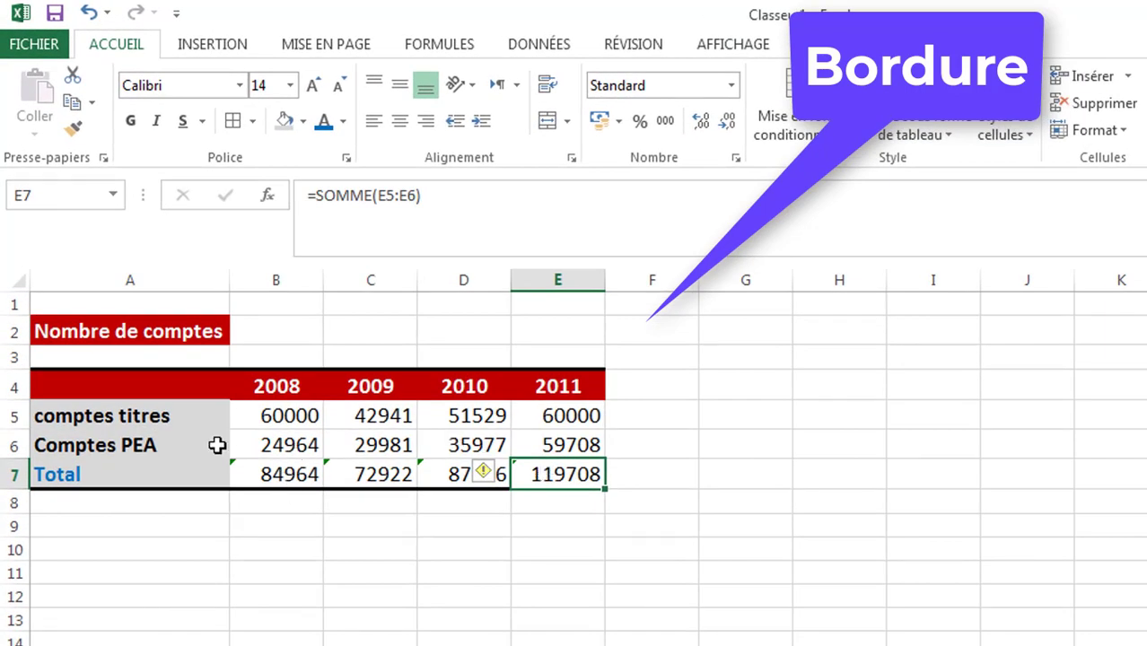
Step: Add medium-weight borders above and below the data rows A5:E6
drag(164, 411, 558, 442)
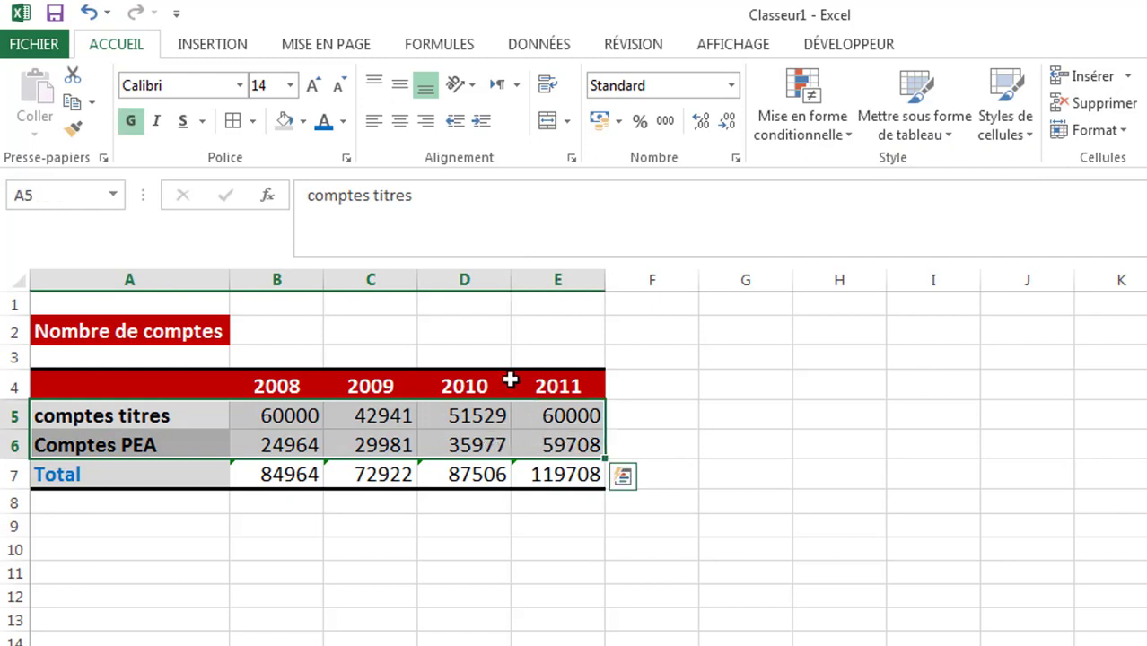
click(255, 126)
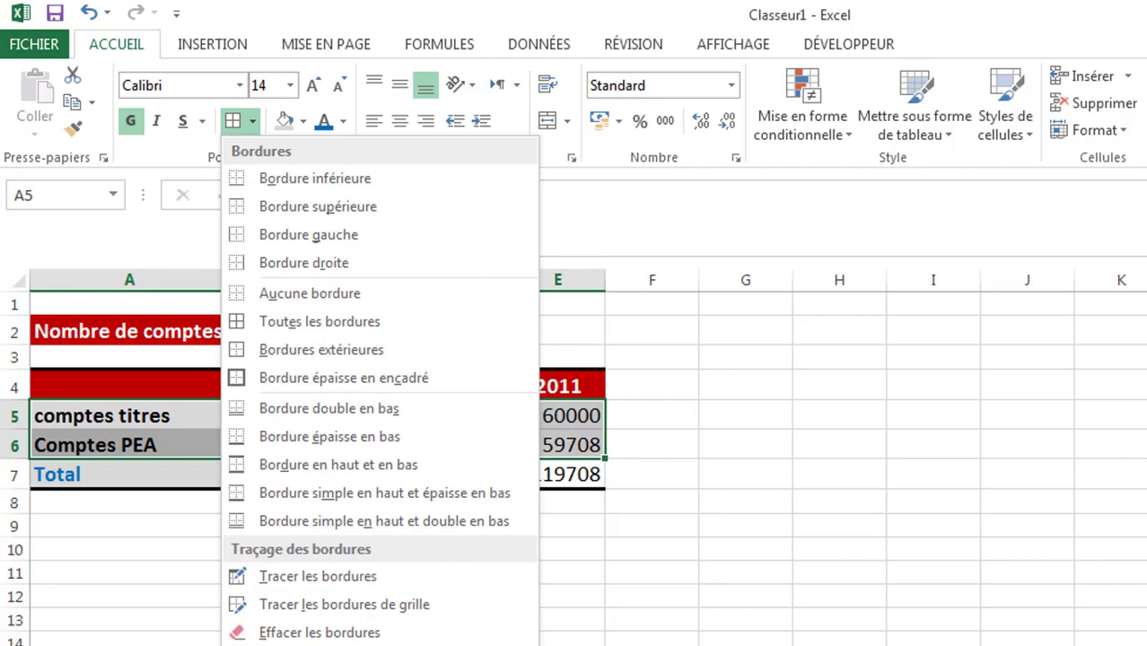
click(316, 645)
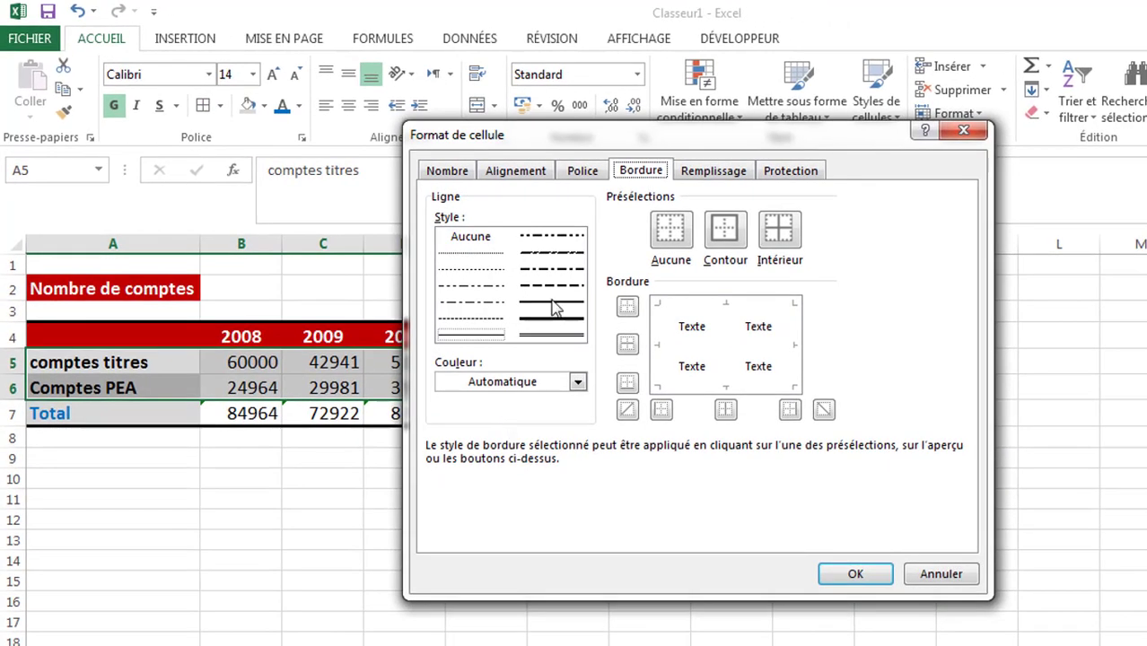
click(552, 303)
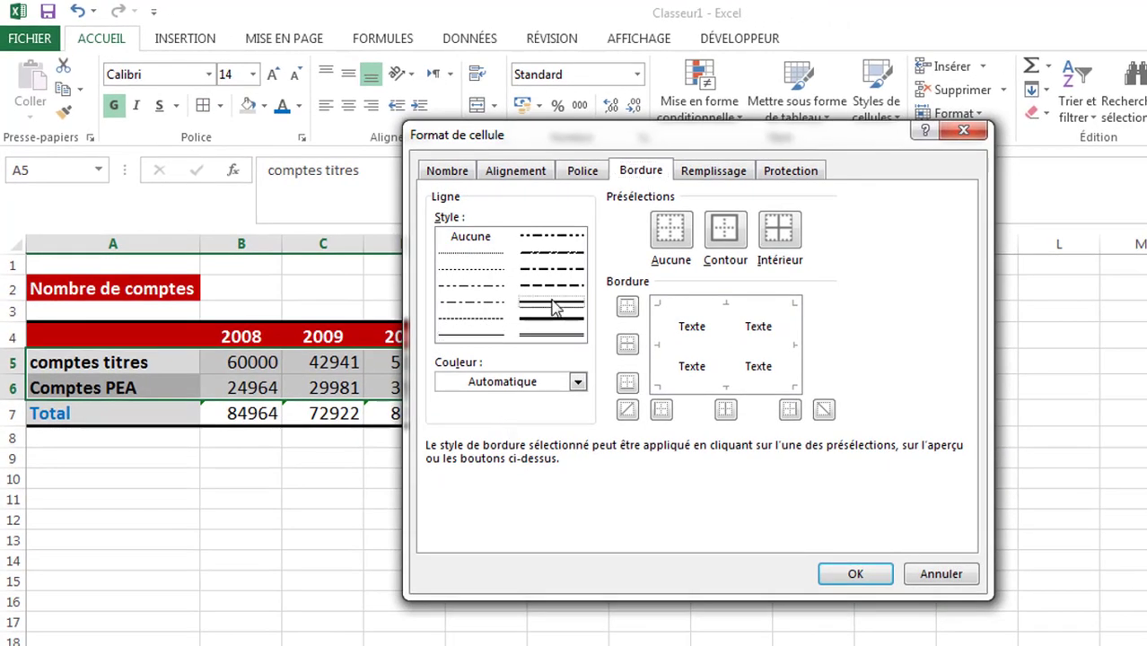
click(700, 314)
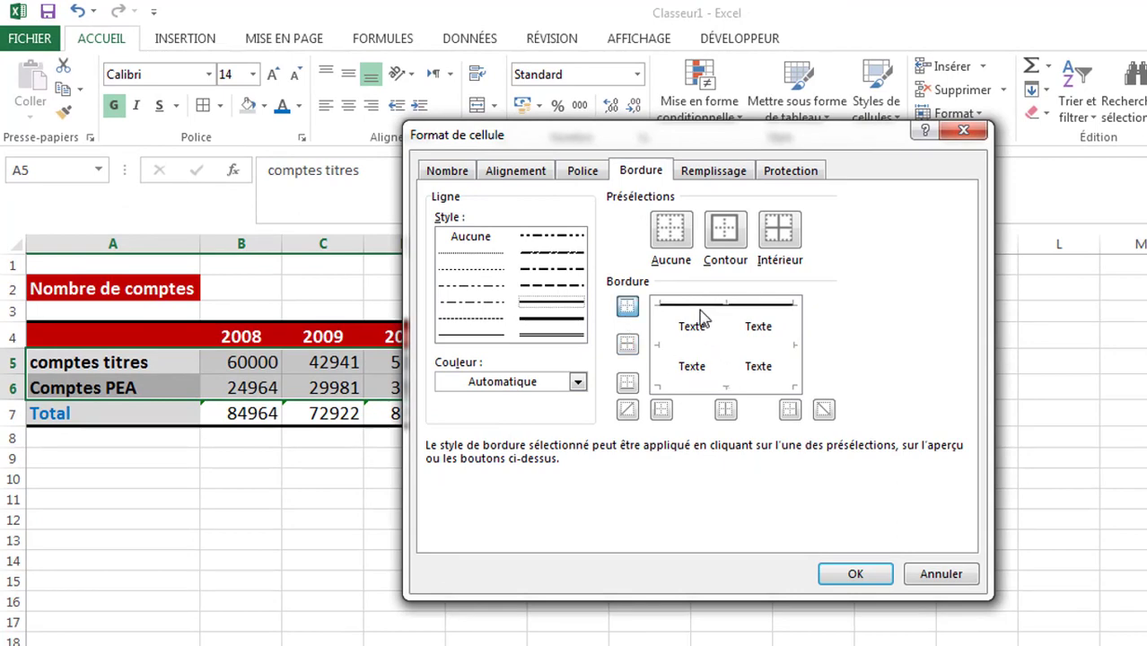
click(718, 385)
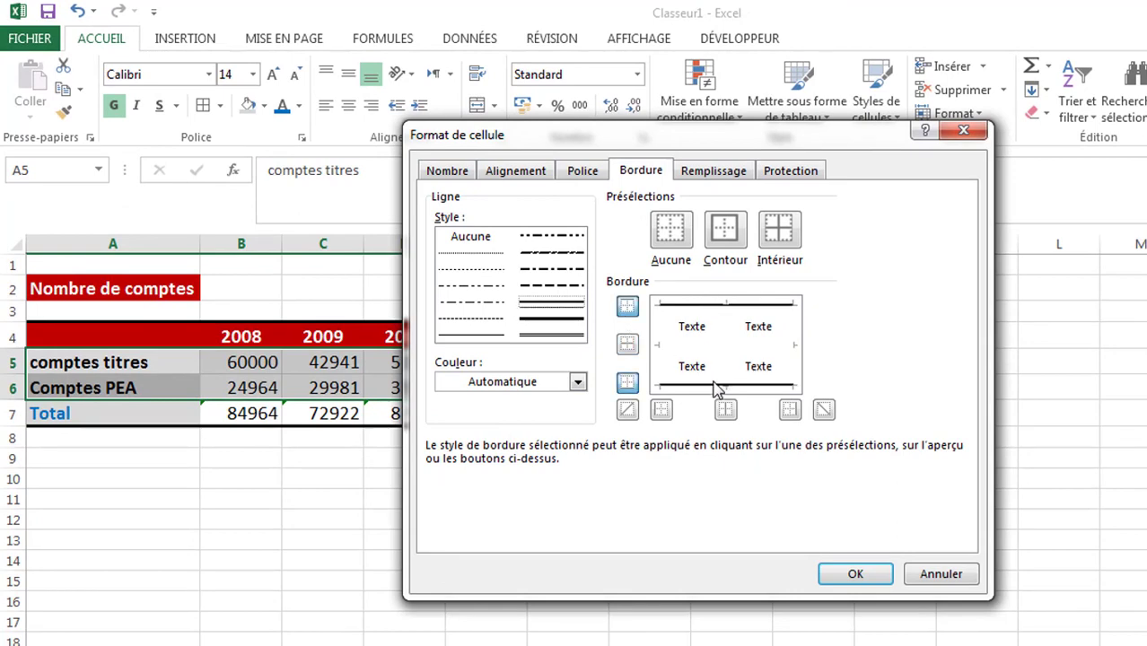
click(846, 572)
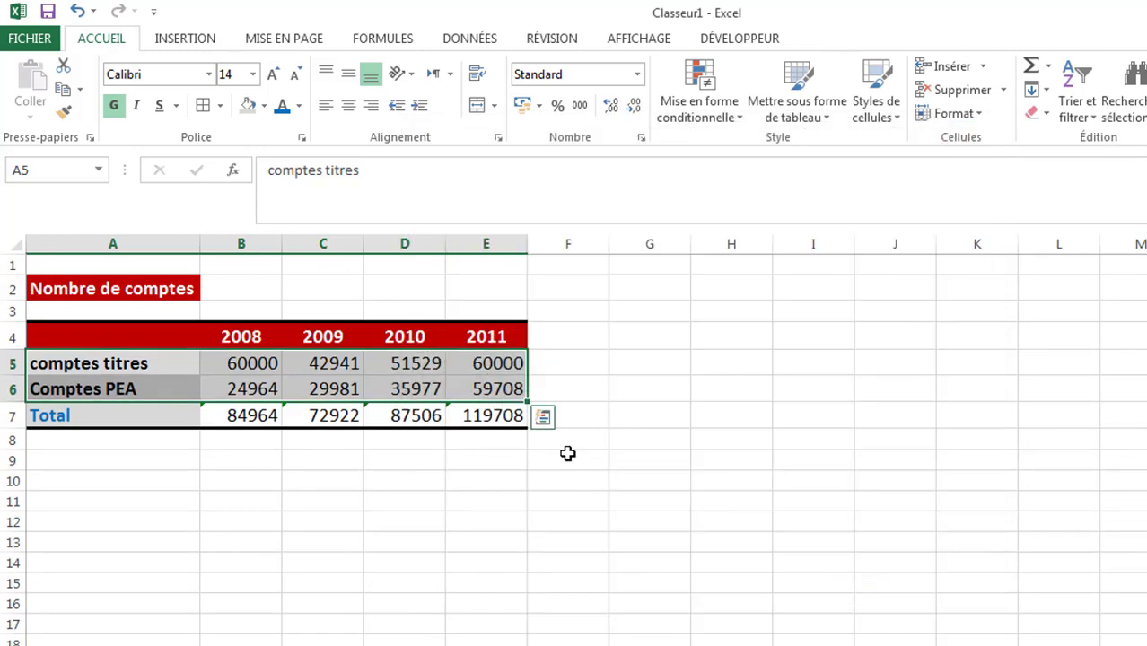
click(566, 456)
click(433, 372)
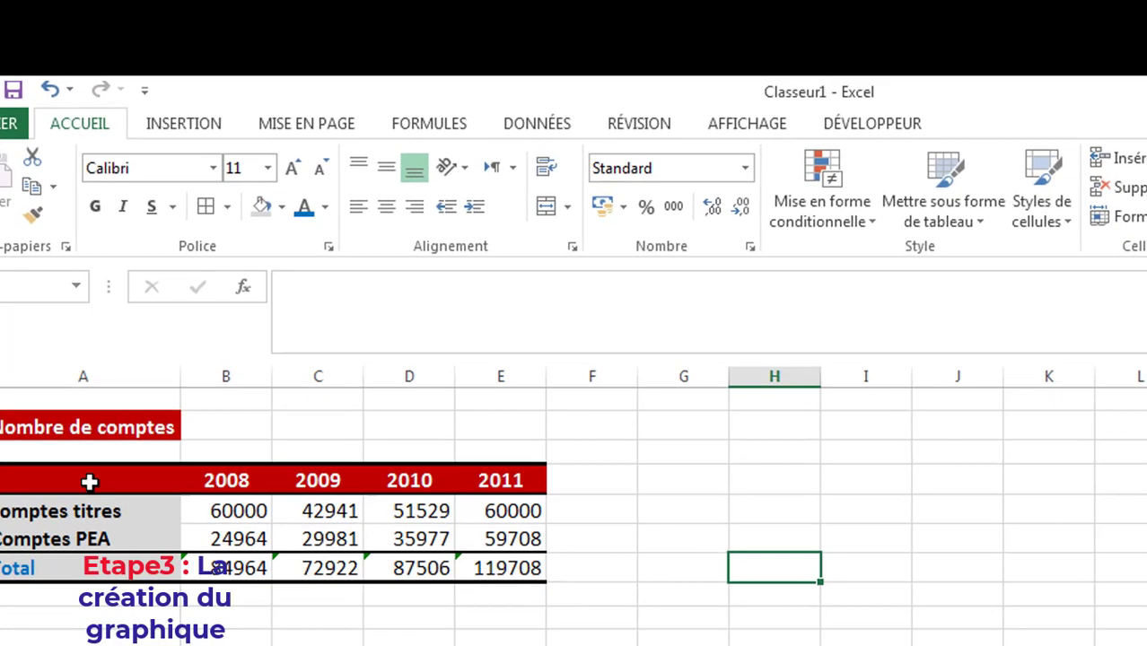
Step: Insert a 3D column chart (Histogramme 3D) from A4:E6 and place it directly beneath the table
click(111, 326)
drag(341, 459, 569, 496)
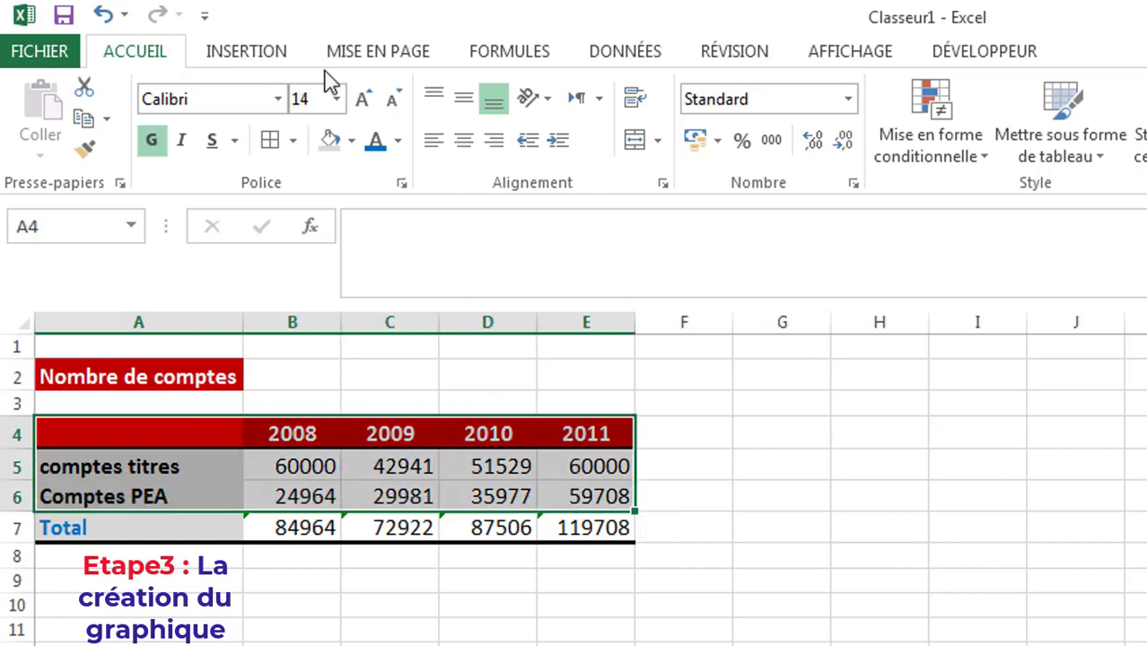
click(256, 57)
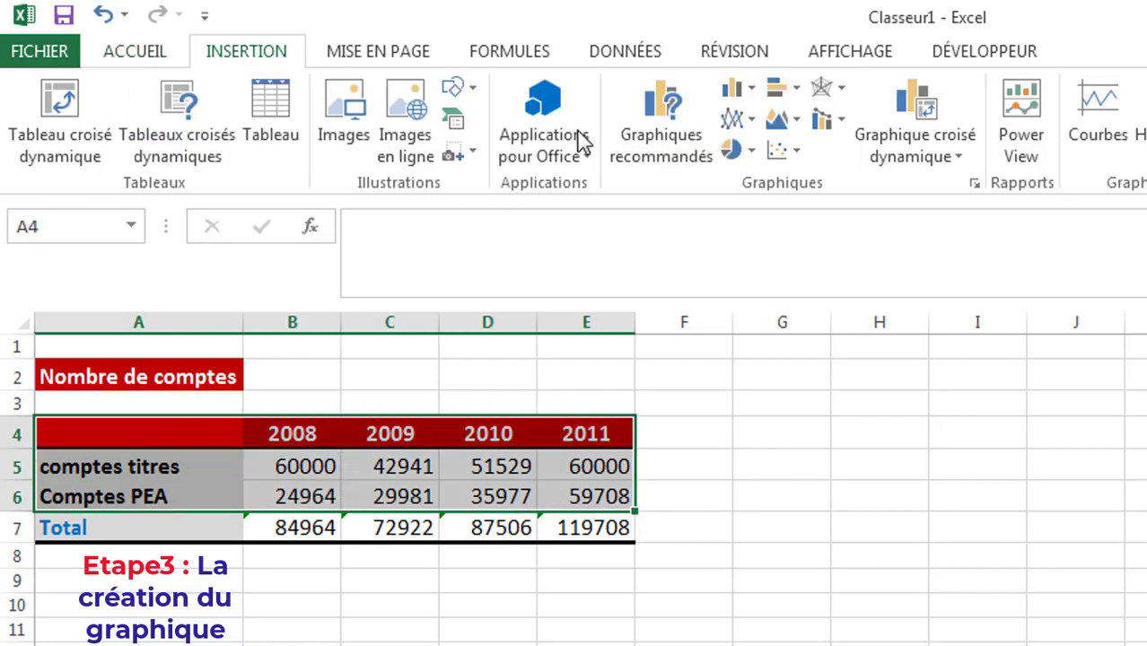
click(752, 90)
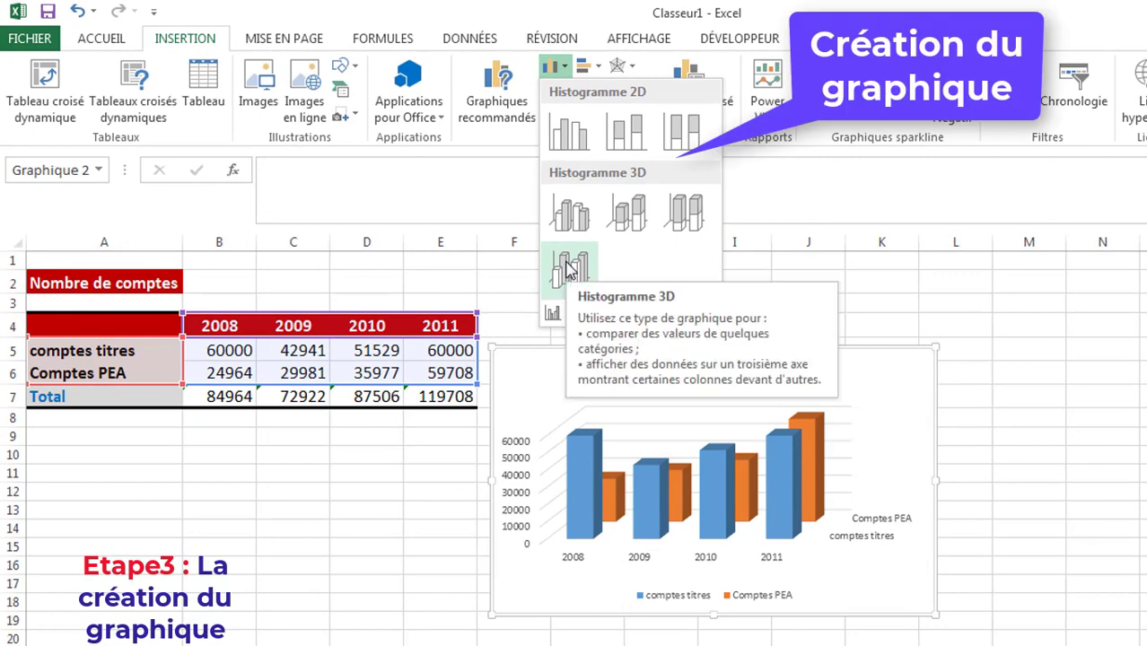
click(569, 269)
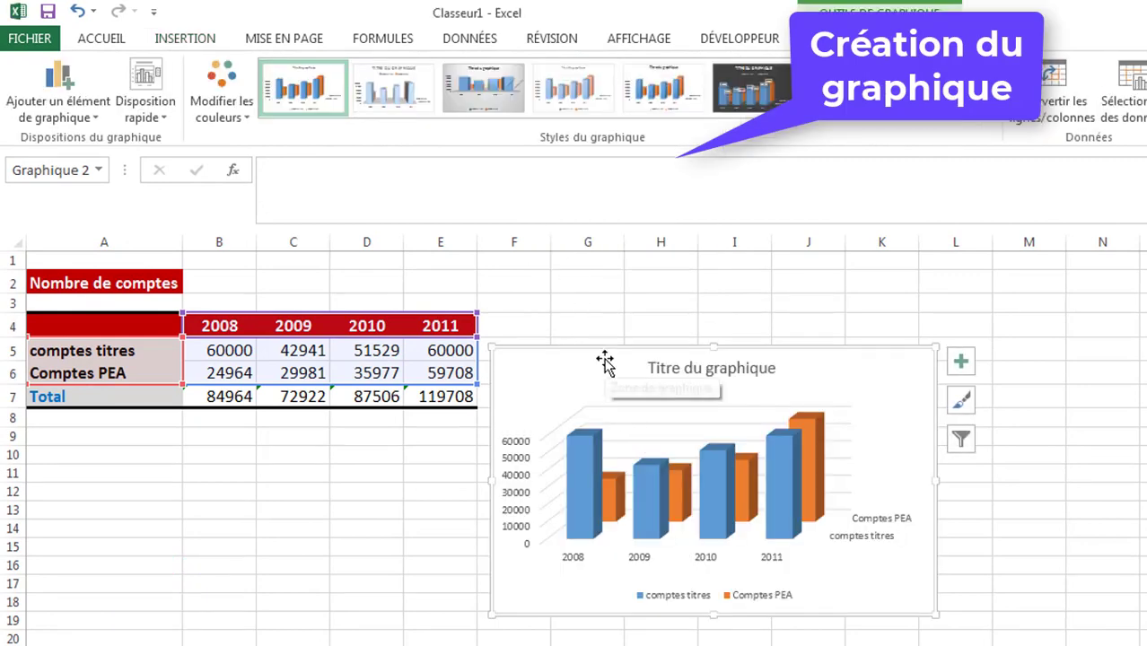
mouse_move(604, 363)
mouse_down()
mouse_move(504, 412)
mouse_move(423, 384)
mouse_move(225, 454)
mouse_move(131, 390)
mouse_move(127, 407)
mouse_move(133, 398)
mouse_up()
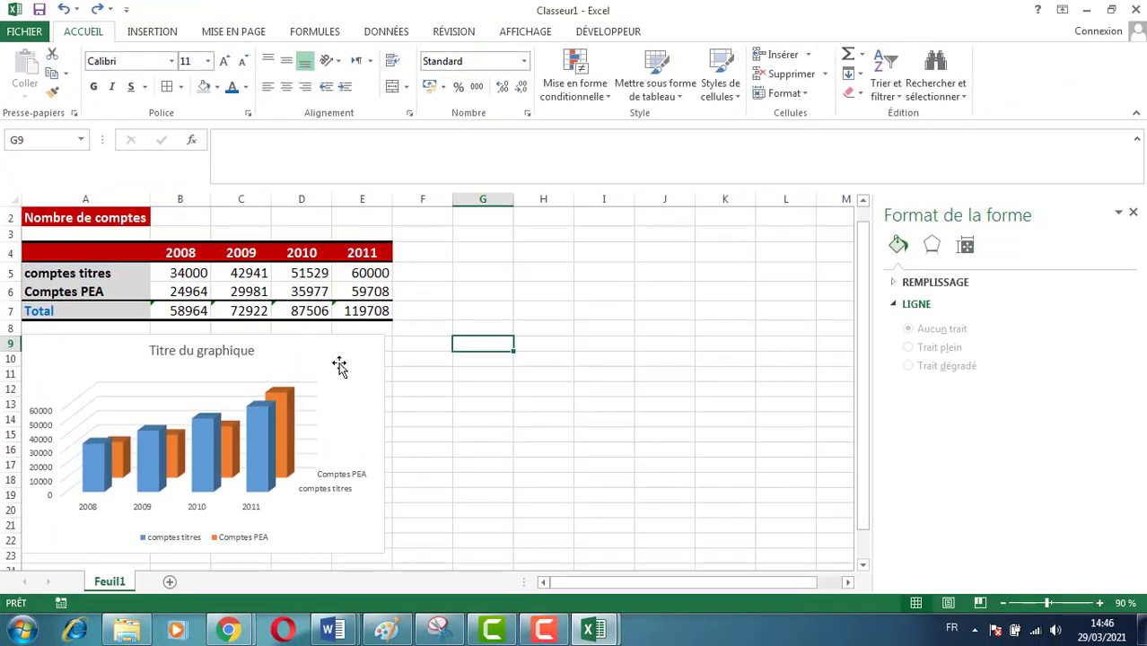
Step: Apply the ninth quick layout, with a legend beside the plot, and delete the chart title and both axis titles
click(339, 366)
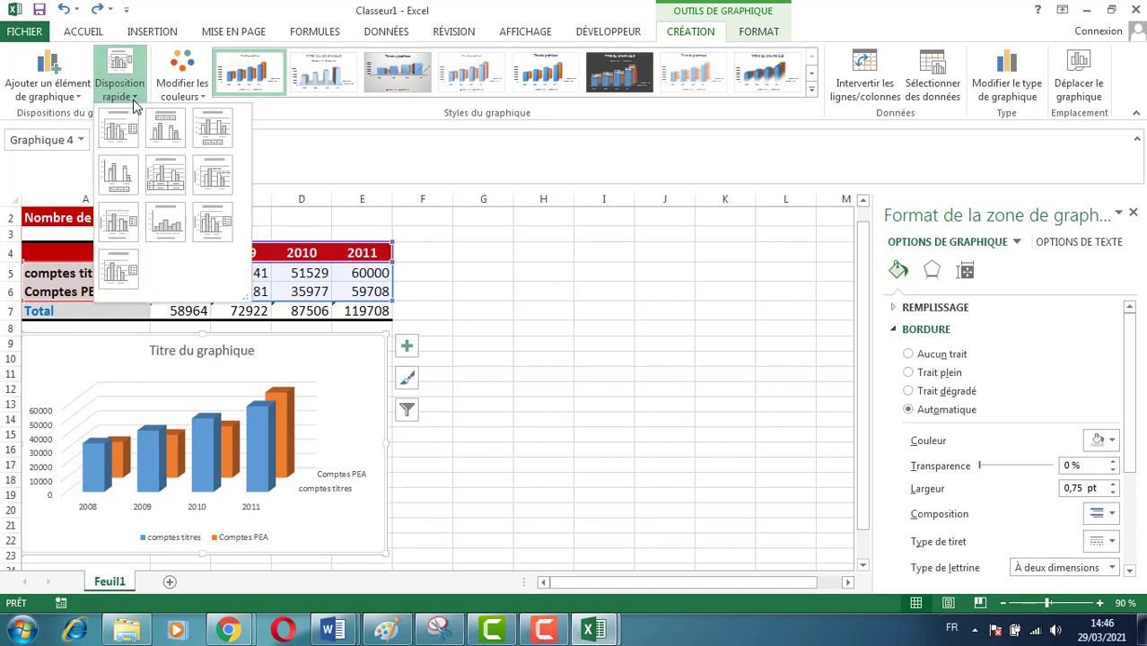
click(213, 229)
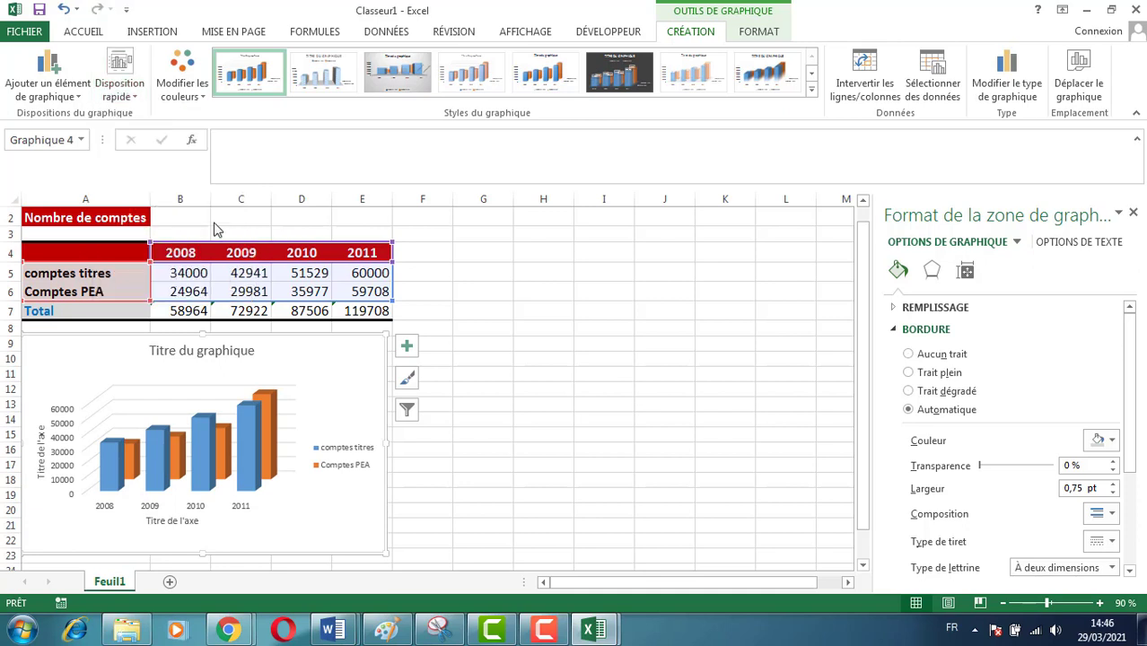
click(180, 523)
key(Delete)
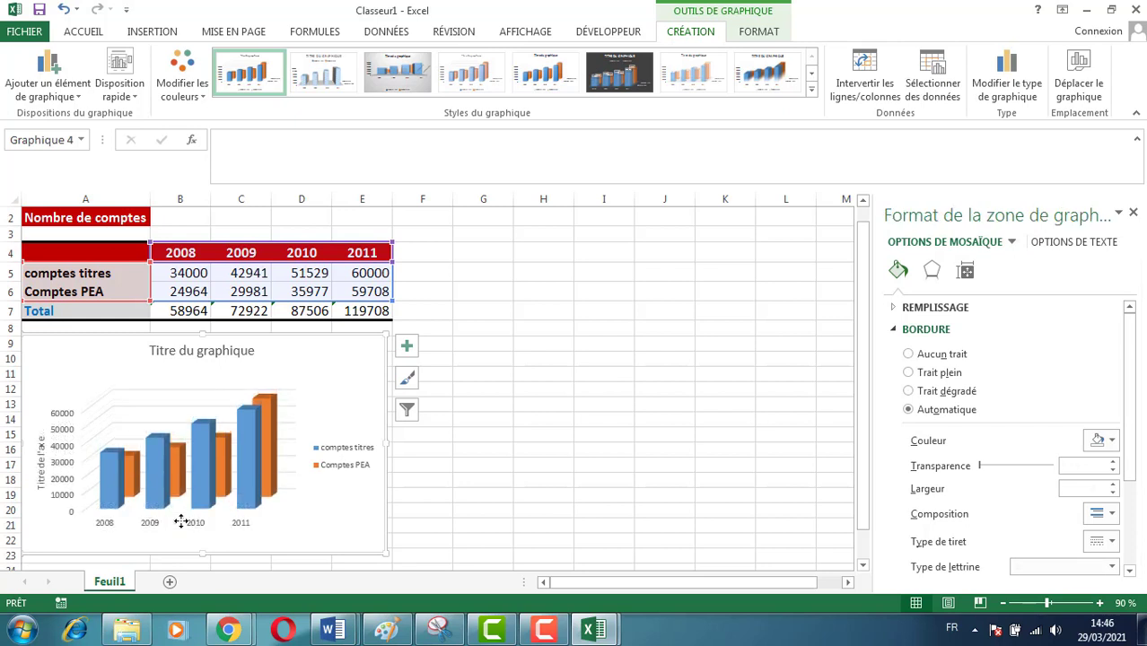
click(205, 351)
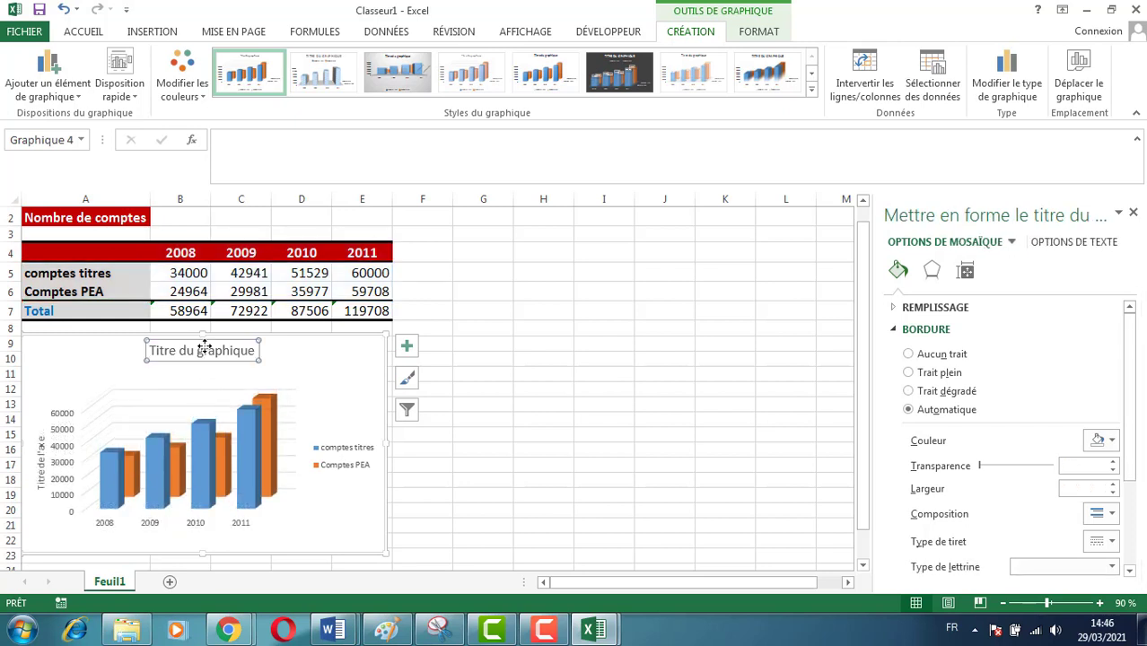
key(Delete)
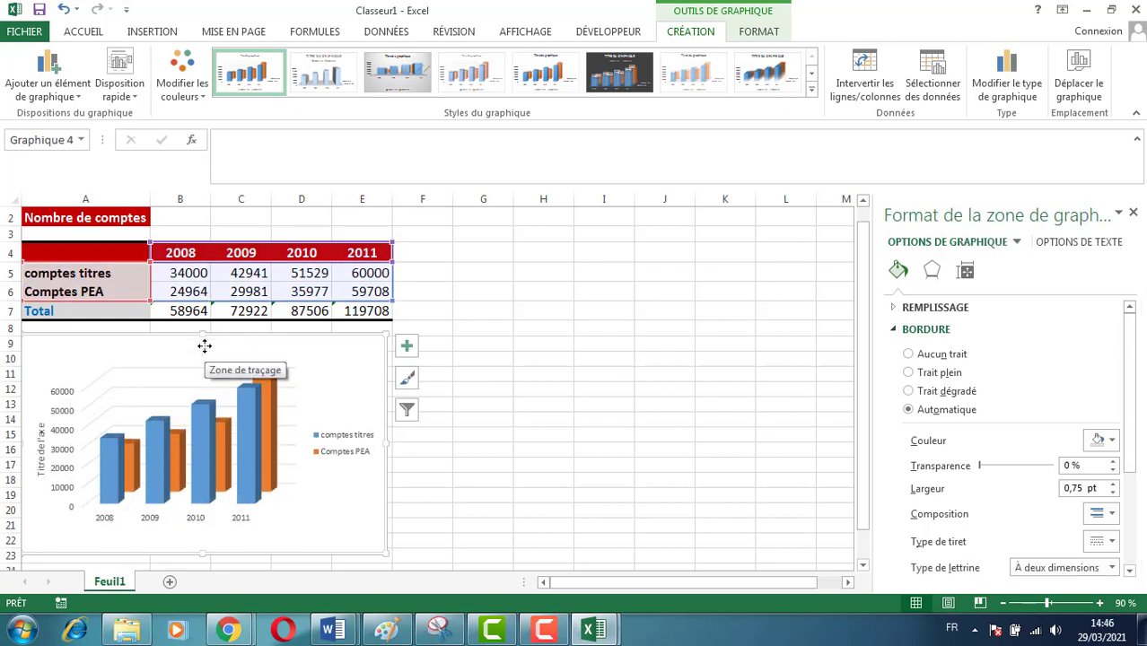
key(F8)
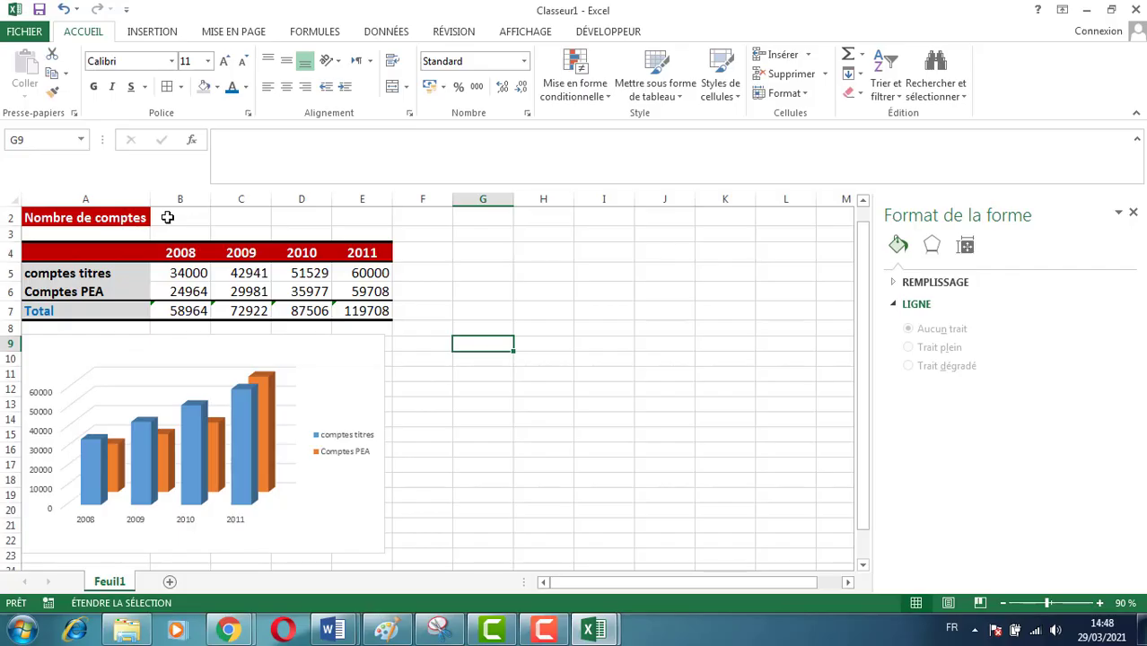
Step: Save the workbook in Mes documents as "Source données"
click(40, 10)
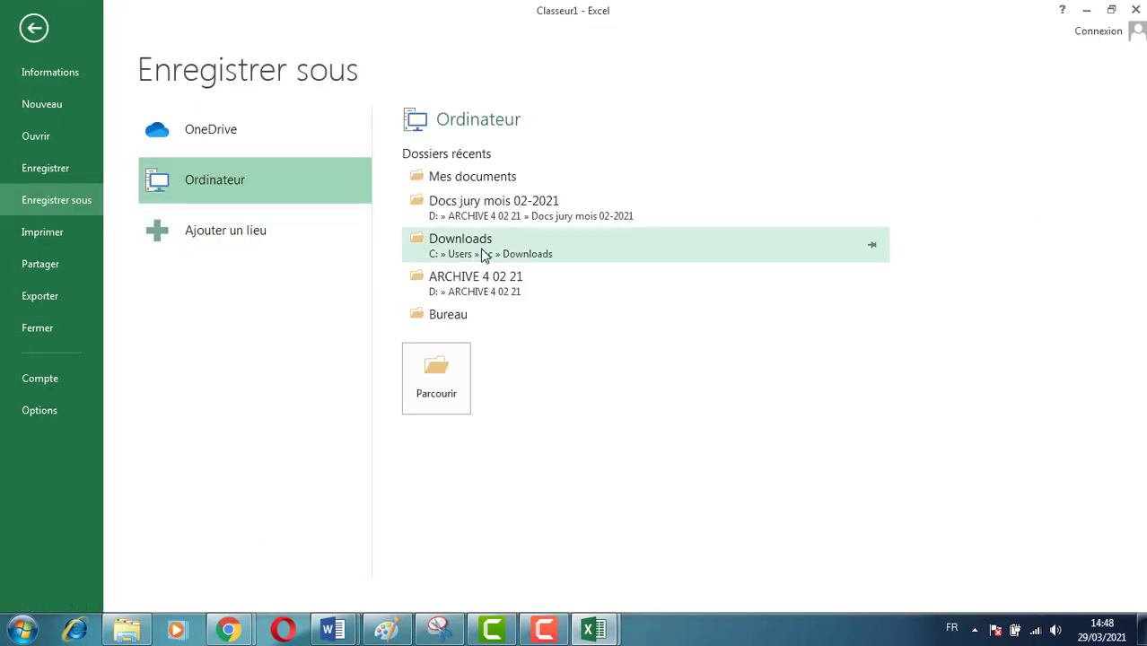
click(453, 182)
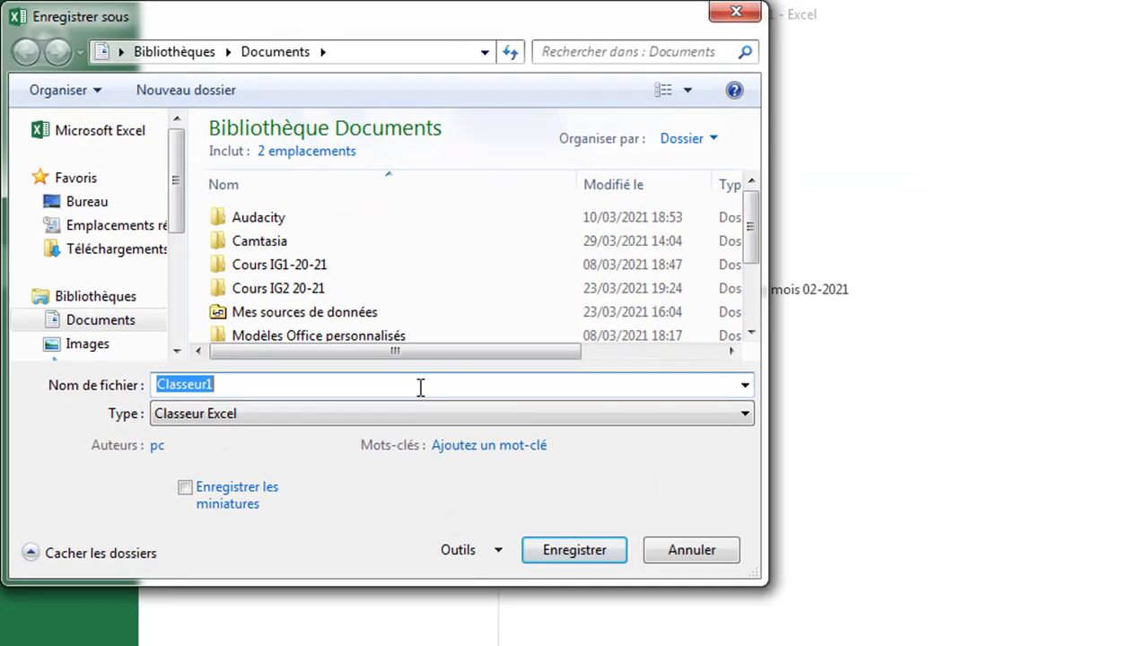
text(Sour)
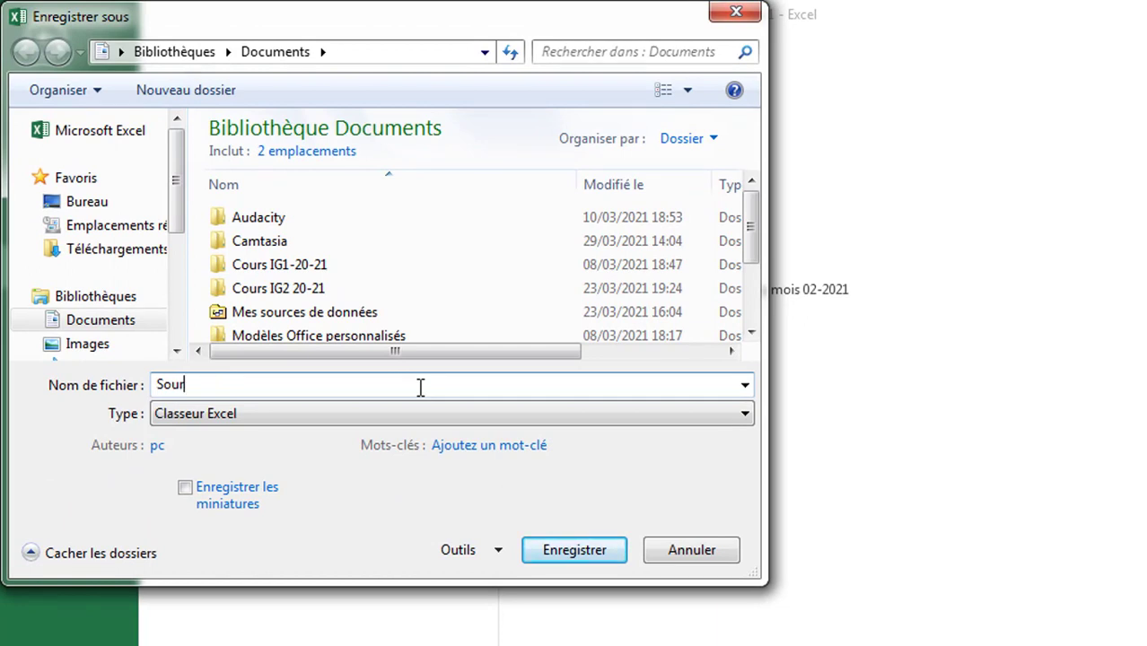
text(ce données)
click(581, 556)
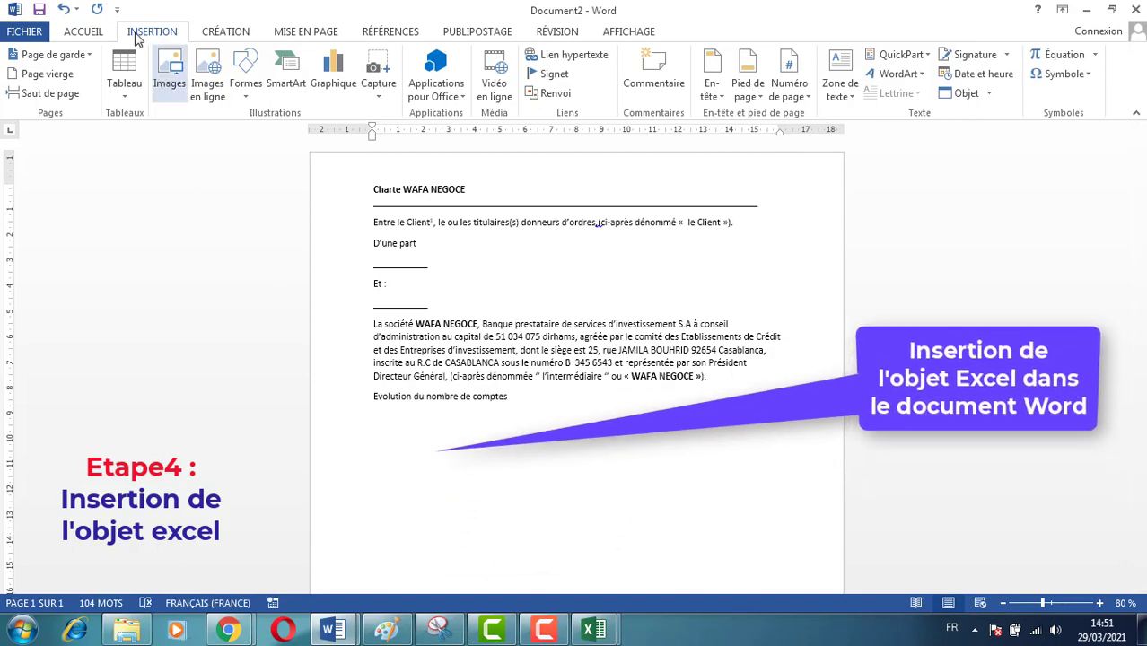
Step: Insert the workbook "Source données" from the Documents library as an embedded, unlinked object below the line "Evolution du nombre de comptes"
click(89, 33)
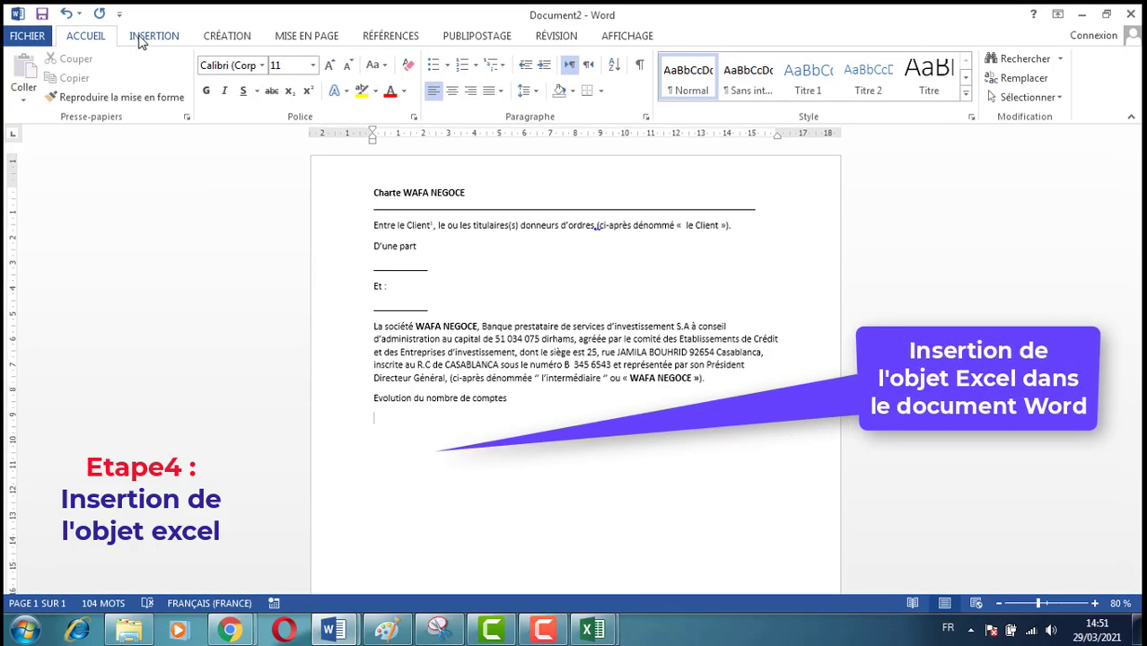
click(139, 36)
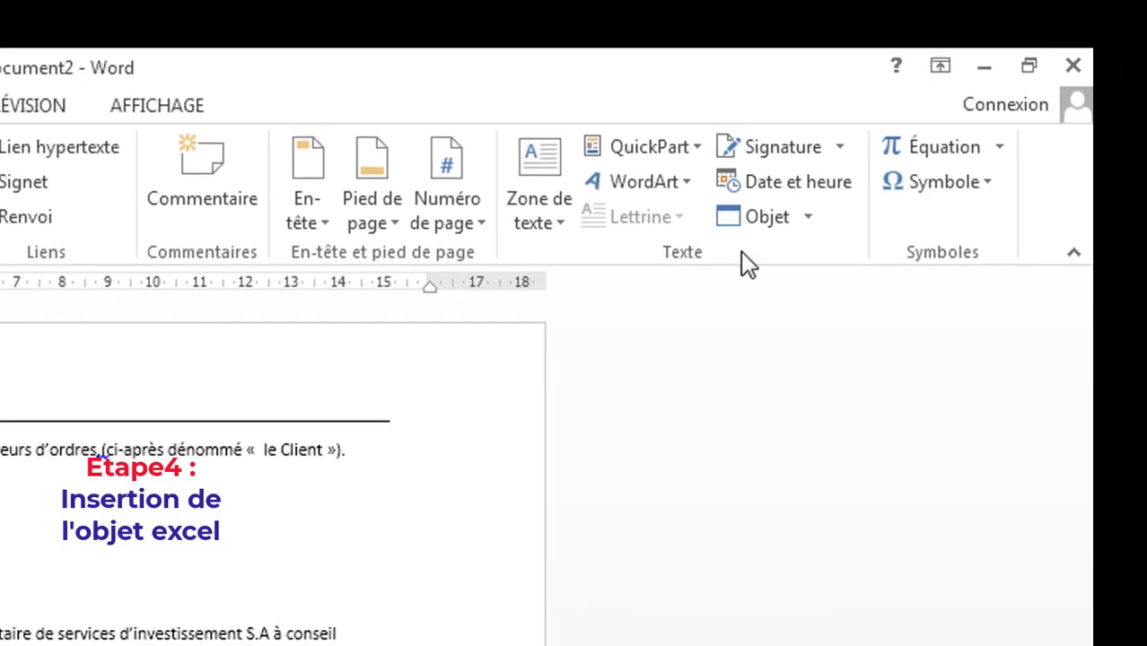
click(808, 220)
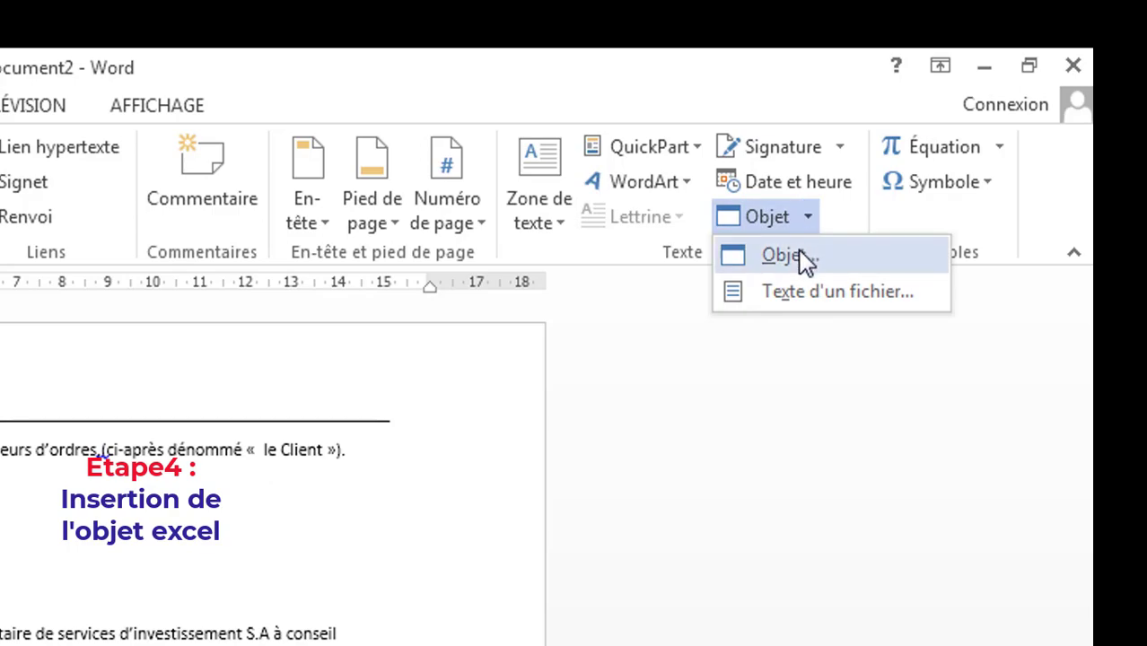
click(801, 258)
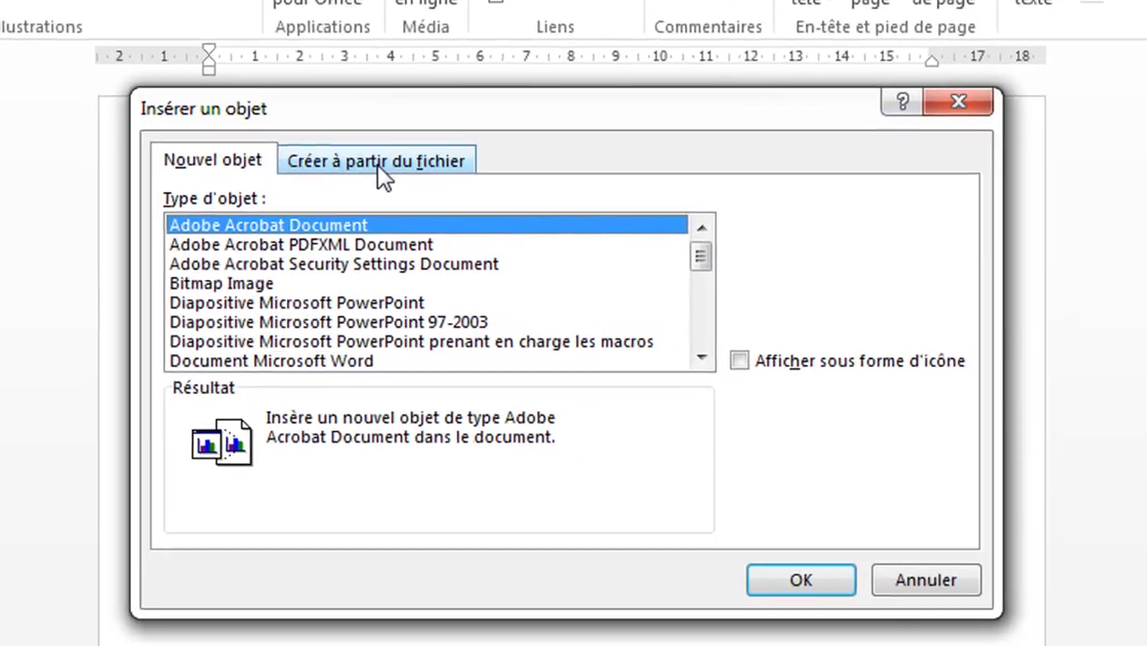
click(541, 267)
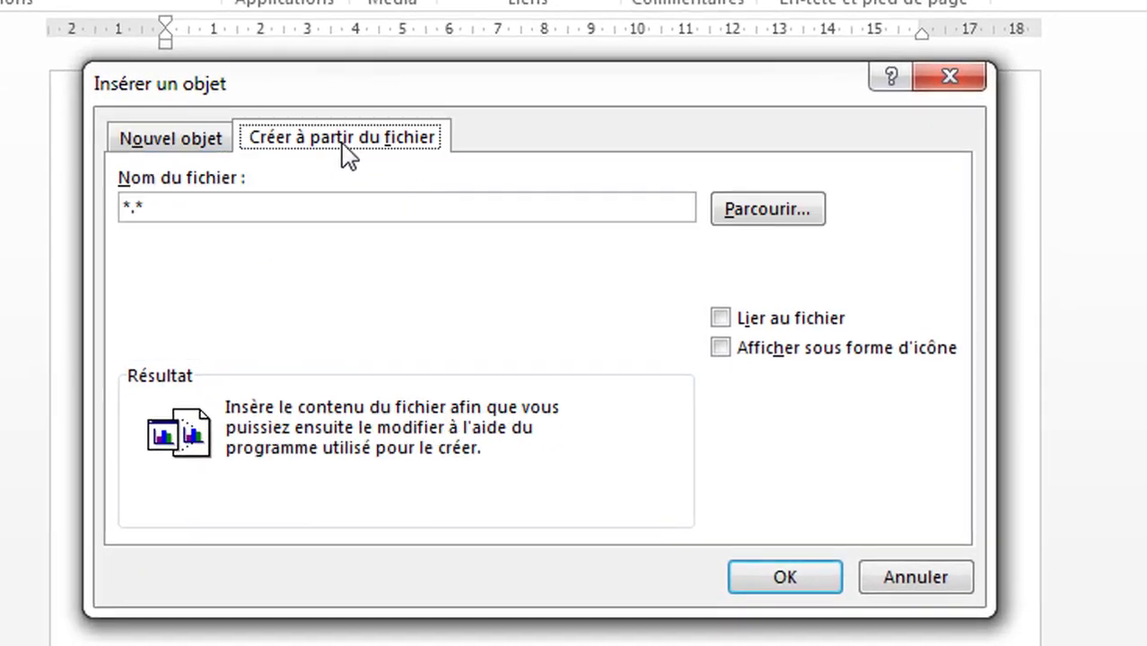
click(767, 216)
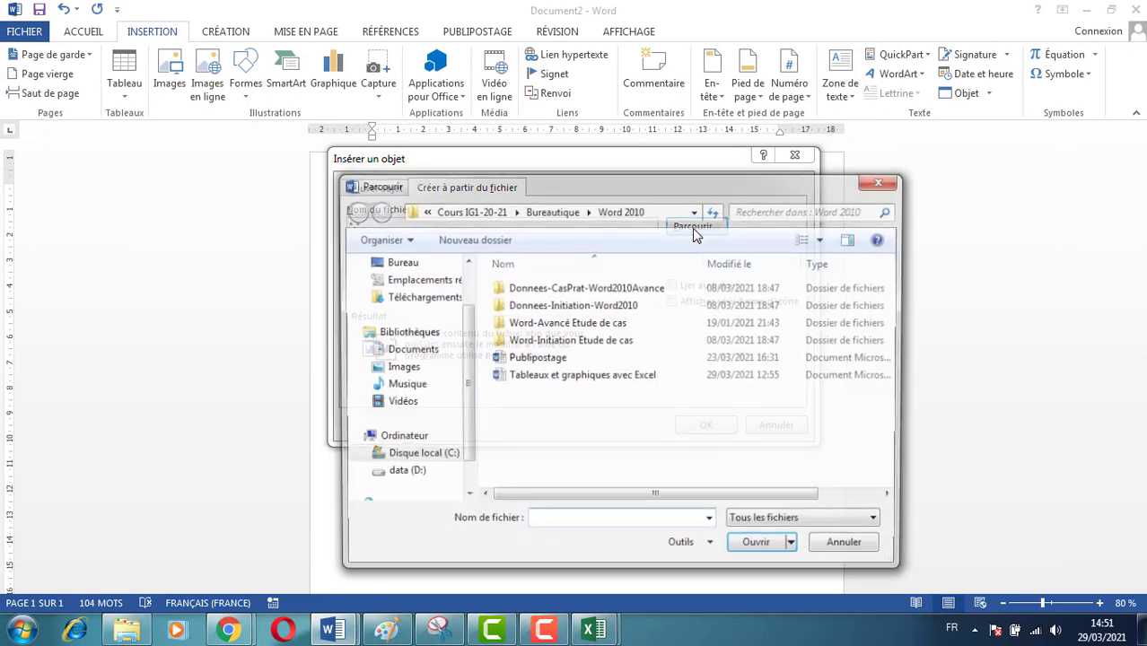
click(420, 355)
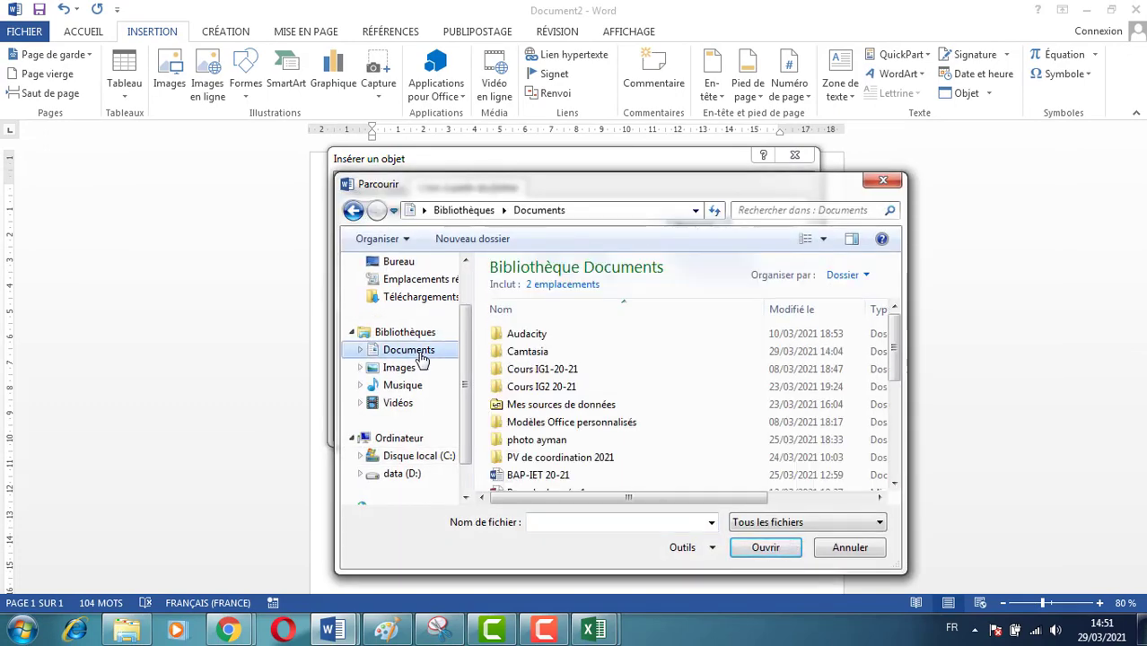
click(893, 486)
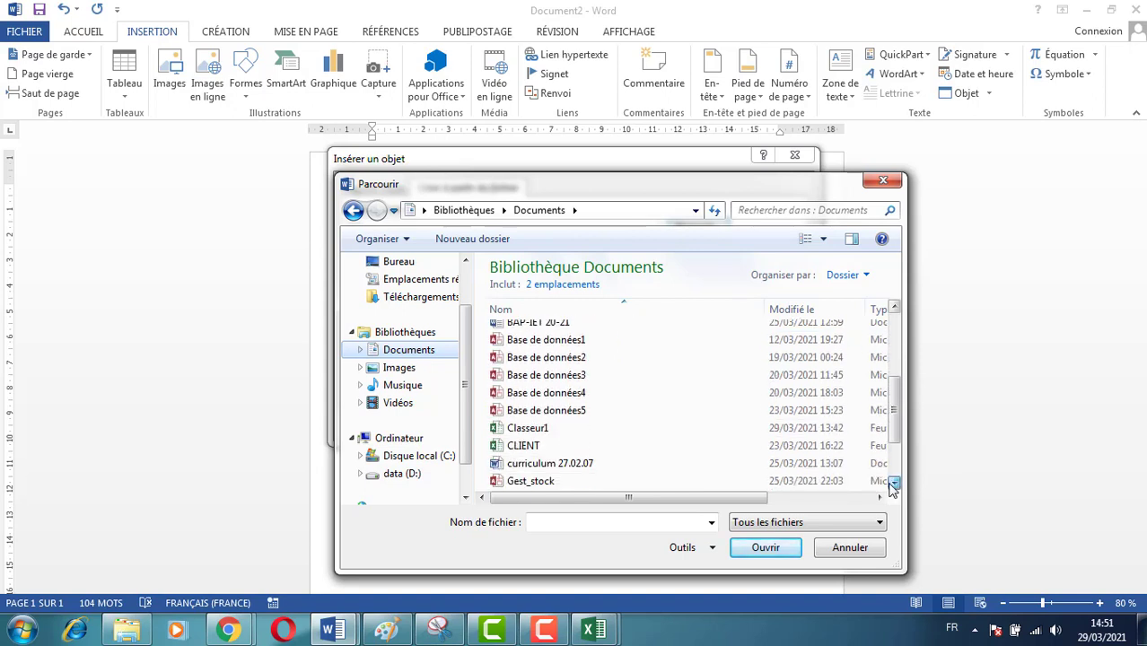
click(893, 486)
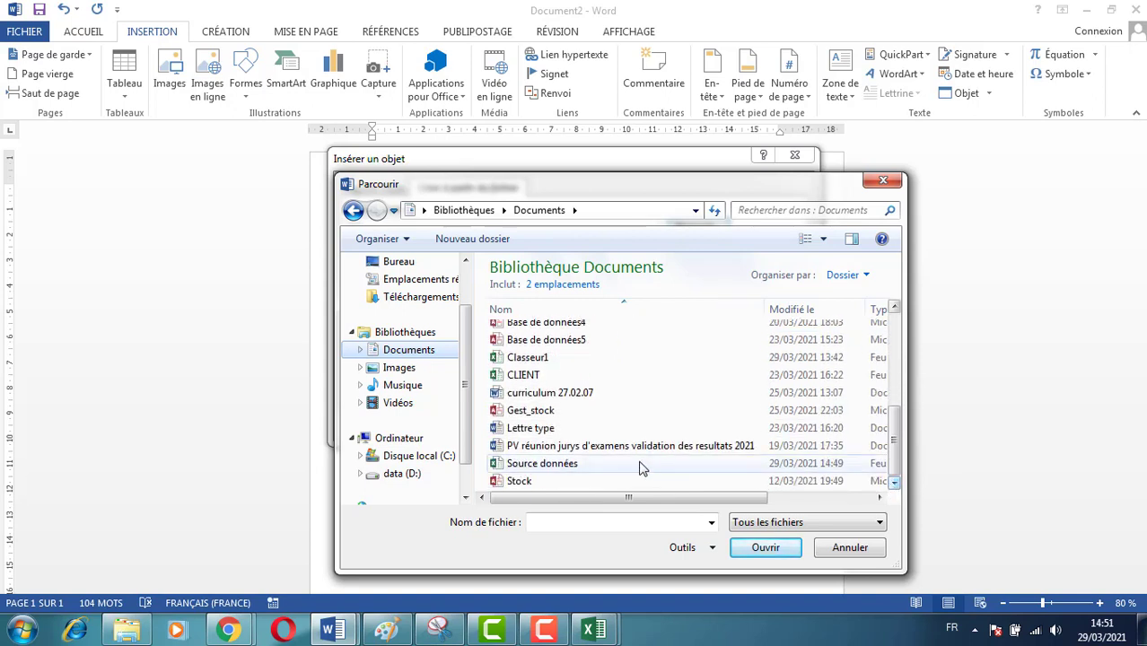
click(597, 464)
double_click(607, 464)
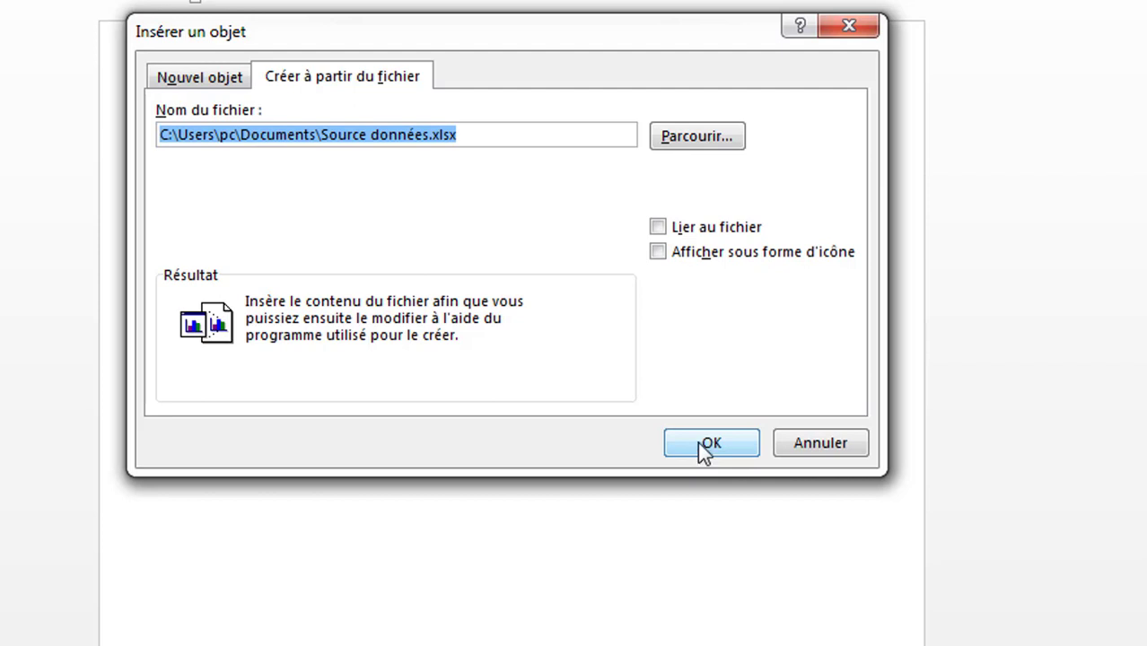
click(698, 446)
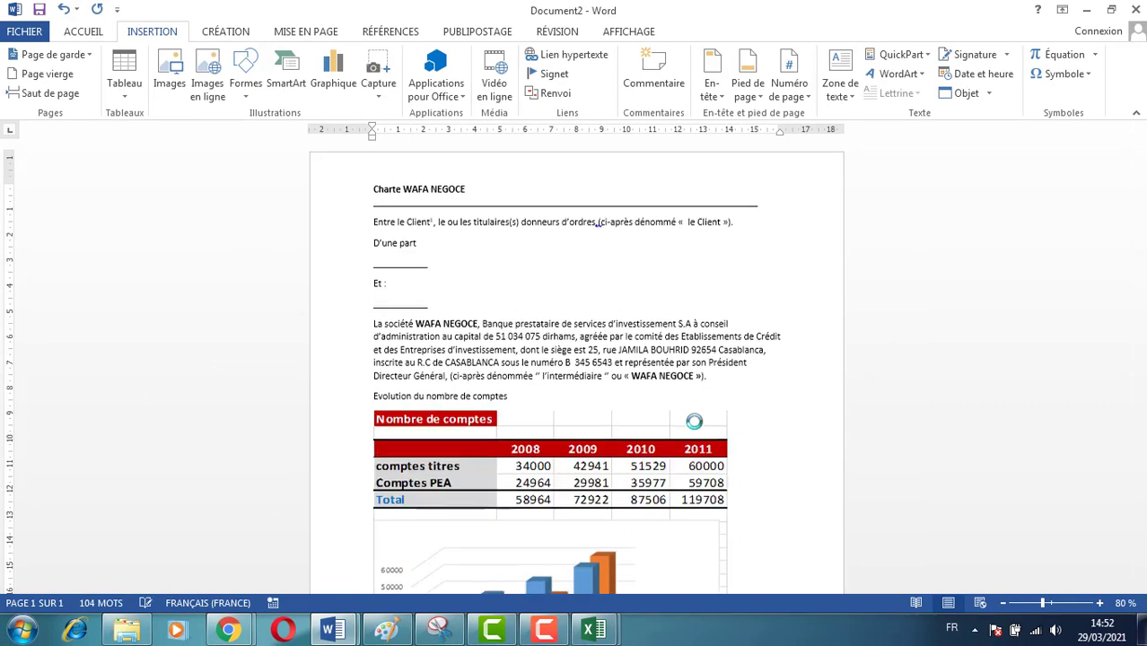
Step: Add two paragraphs beneath the inserted Excel object: "D'aure part," and "Il a été convenu ce qui suit :"
scroll(694, 422, down, 2)
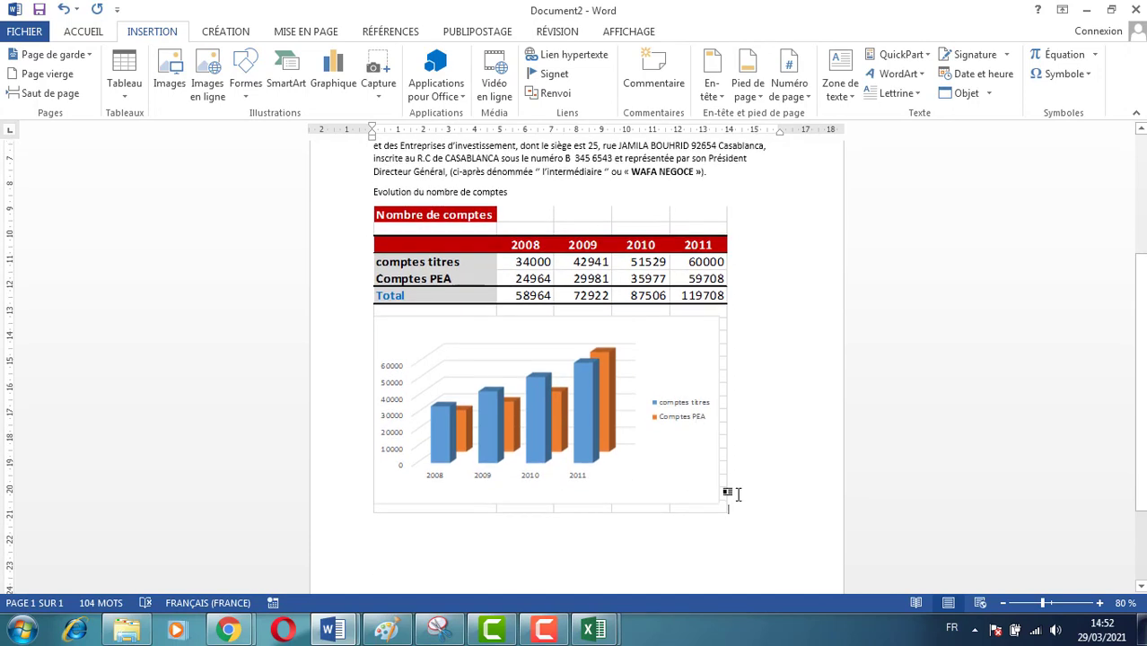
key(Return)
text(D)
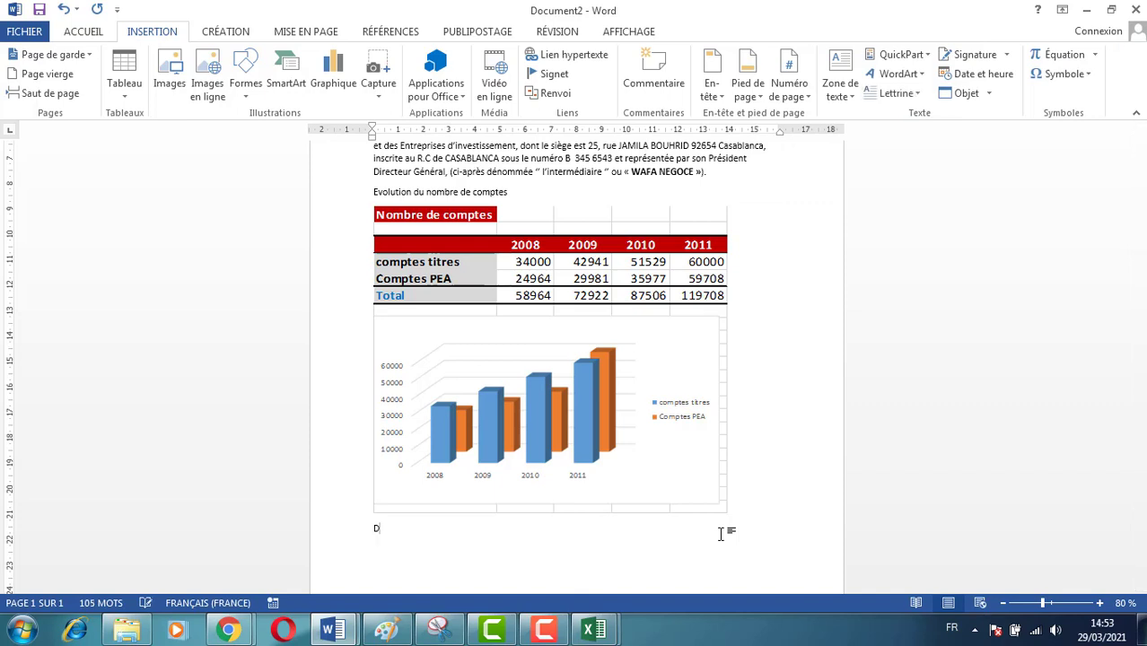
text('aure part,)
key(Return)
text(l)
text(l a)
text( été)
text( conve)
text(nu )
text(ce)
text( qui s)
text(uit)
text( :)
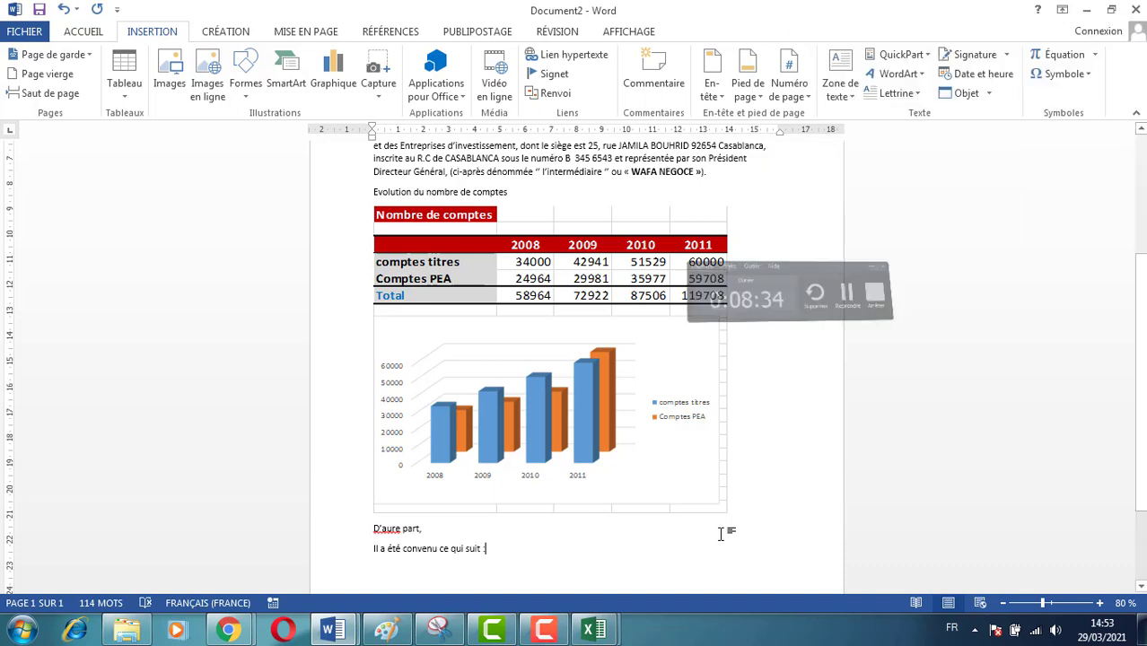
Step: Apply the spelling suggestion "D'Aure" to the flagged word before "part," and change its capital A to lowercase
right_click(393, 530)
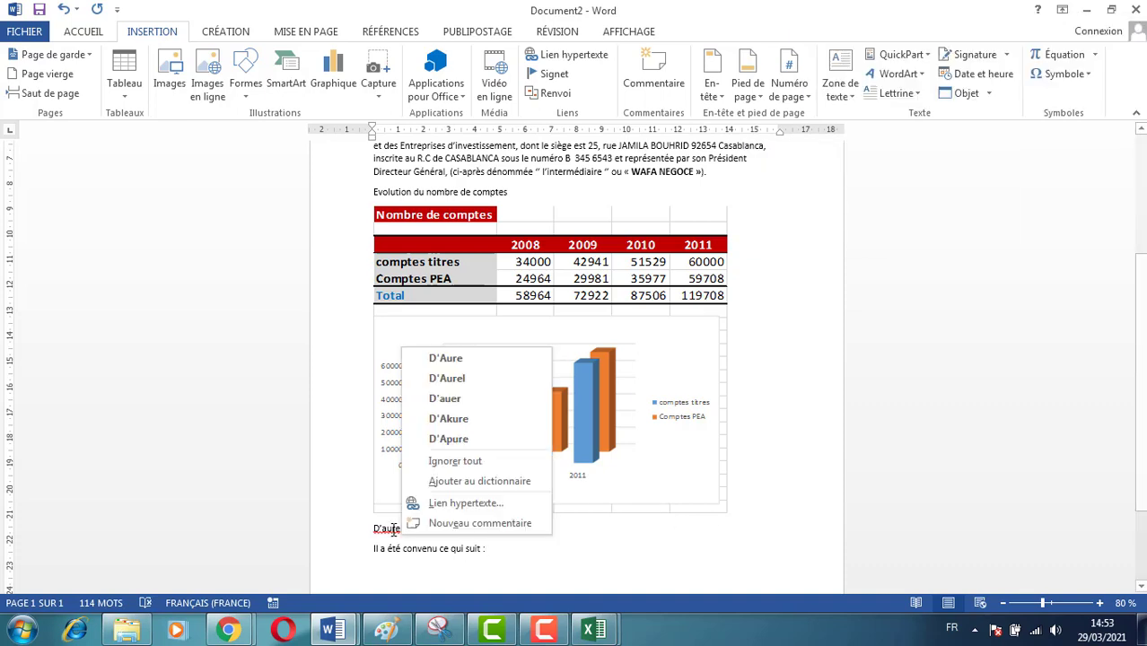
click(453, 360)
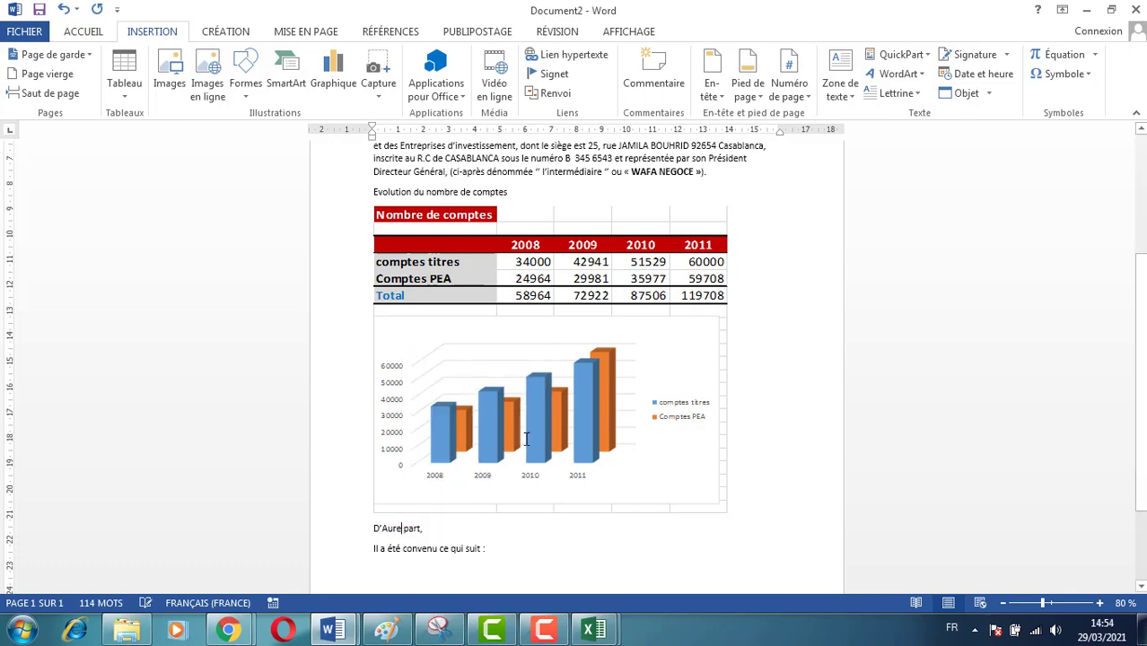
click(387, 531)
key(BackSpace)
text(a)
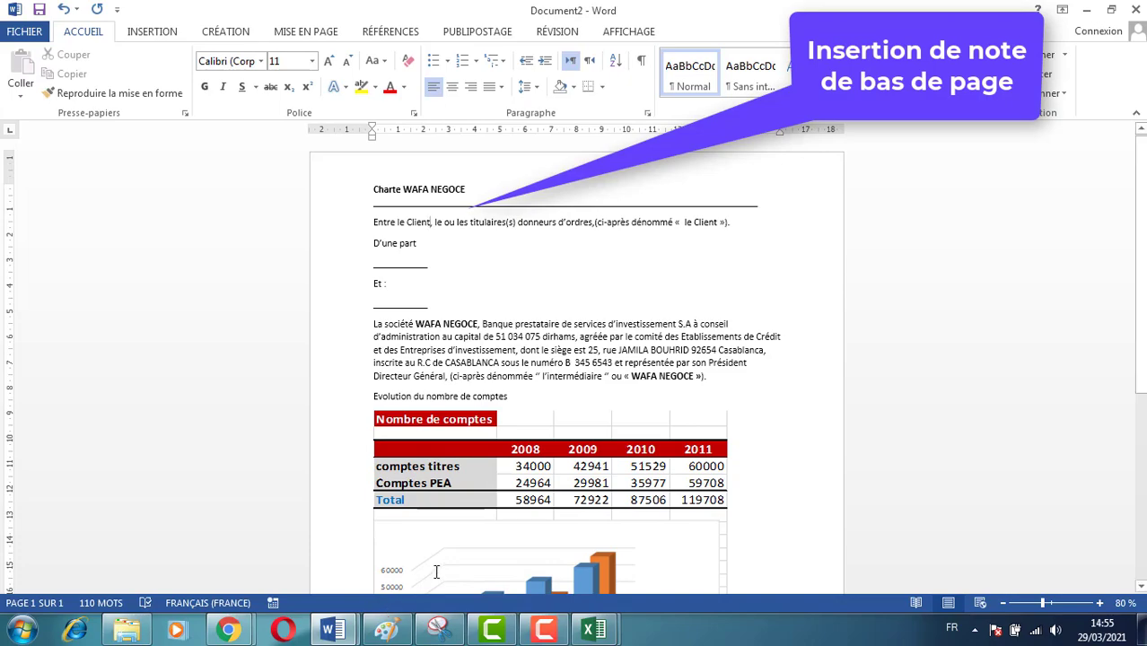
Step: Insert a footnote after the word "Client" in the opening line, with the text "Résident à Casablanca exlusivement"
click(388, 34)
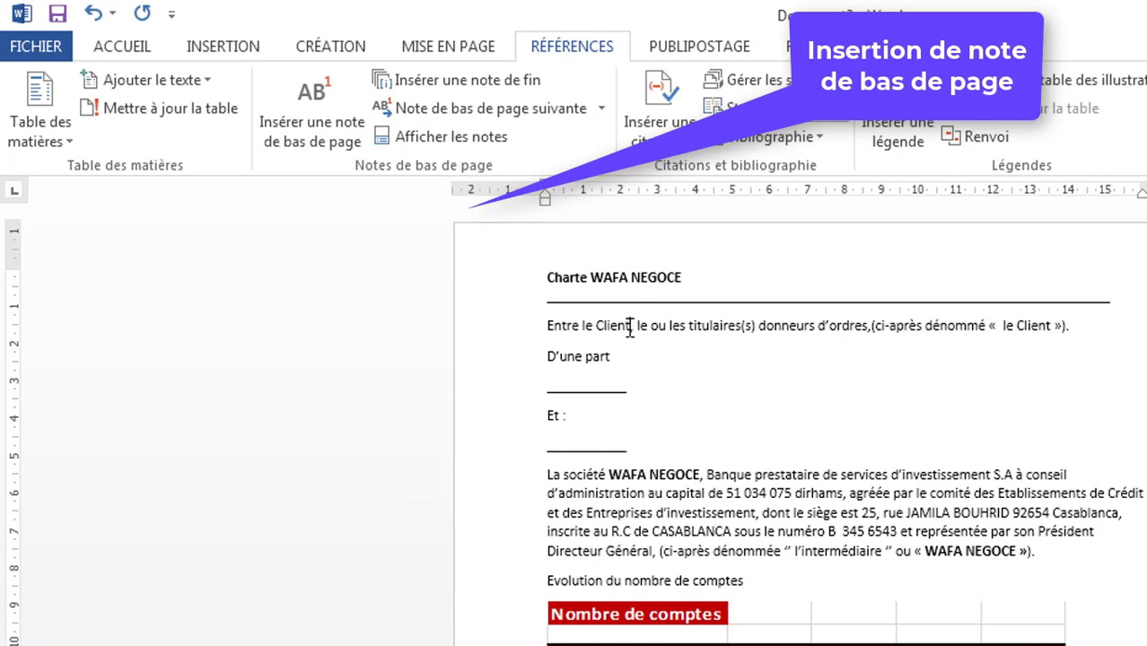
click(632, 326)
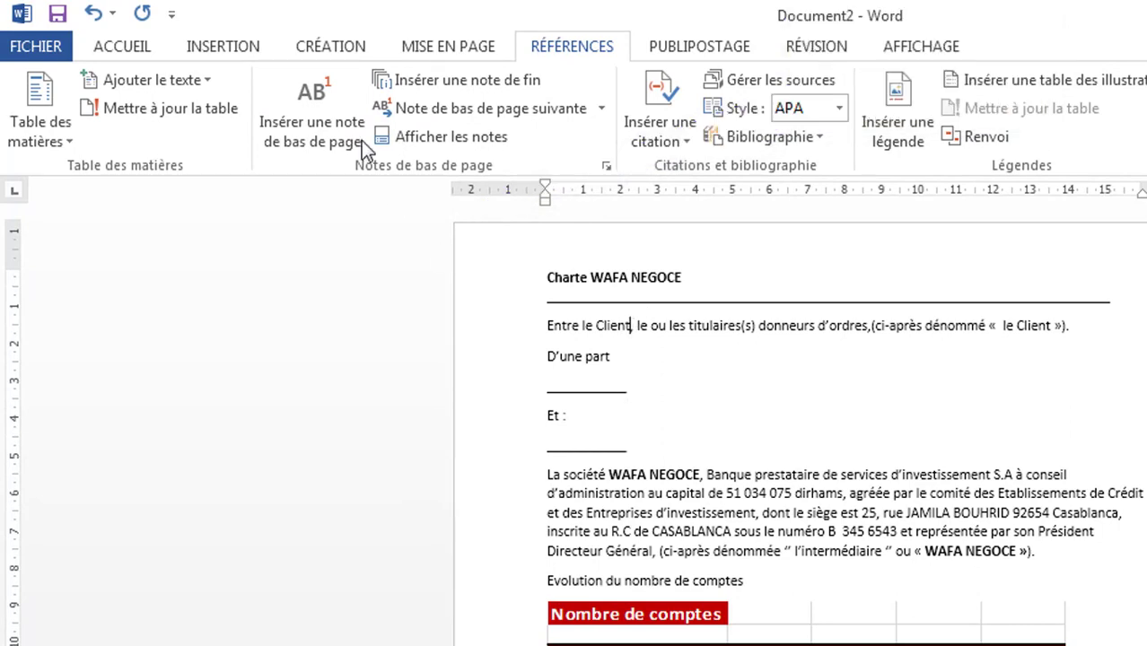
click(318, 117)
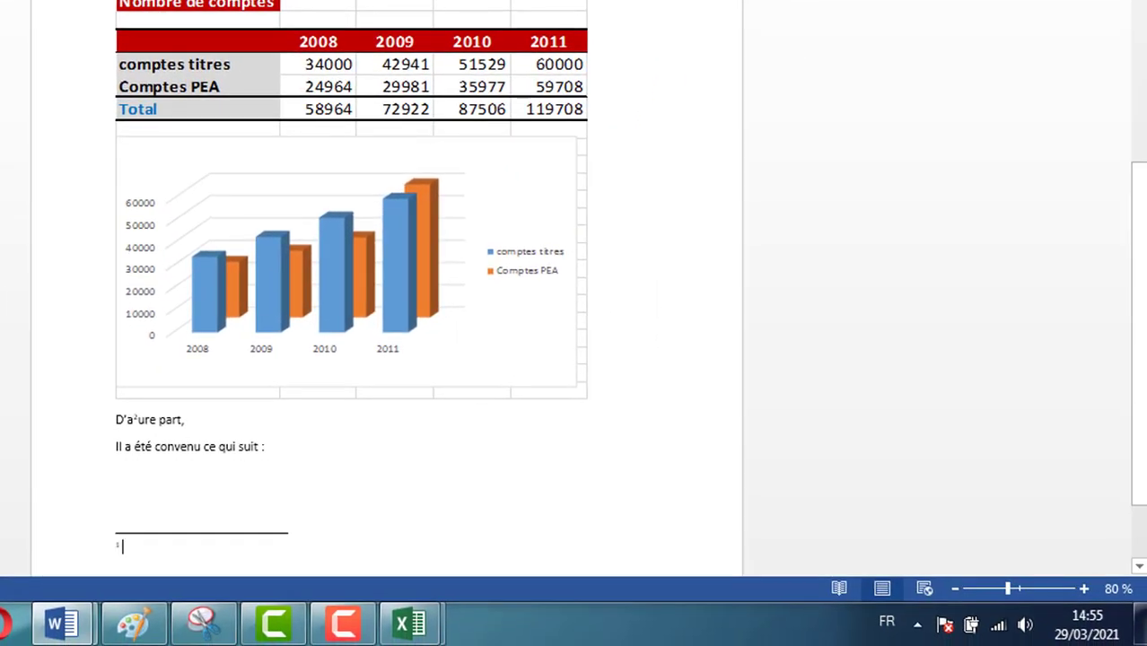
text(Résident à Casablanca exlusivement)
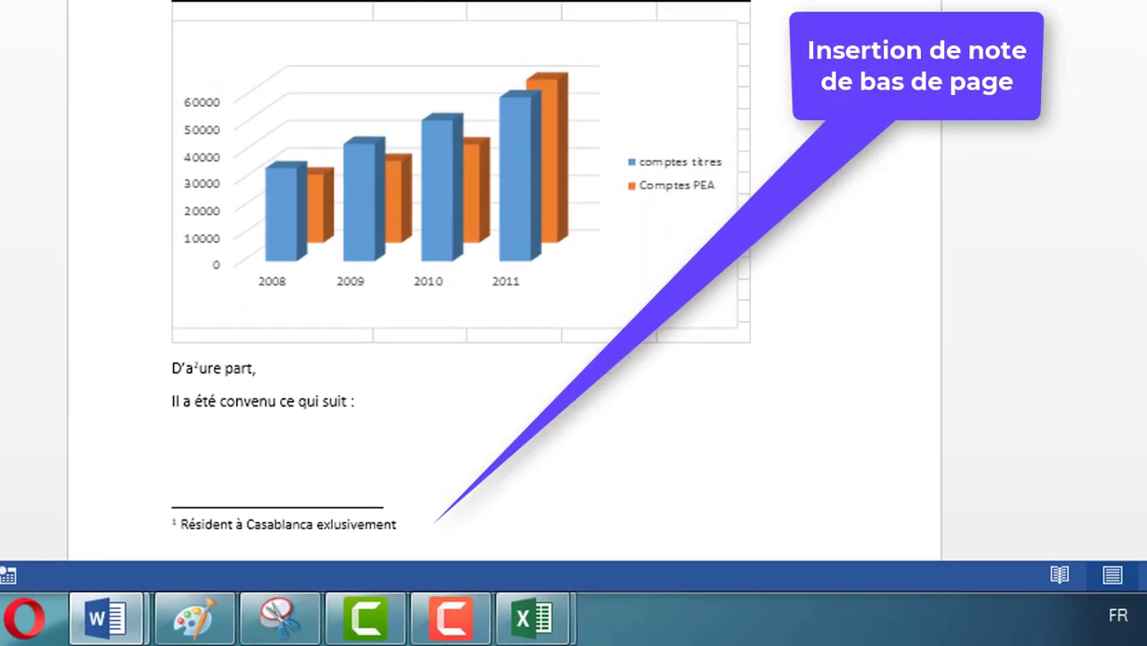